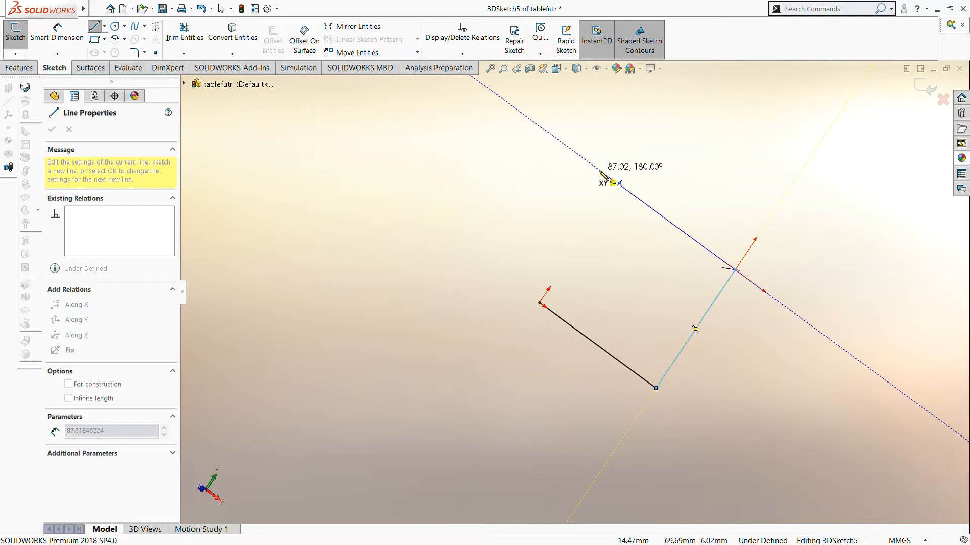
Continue the 3D sketch line chain backward along X, down along Y, along Z, up along Y, and back about 138 mm along Z
click(591, 165)
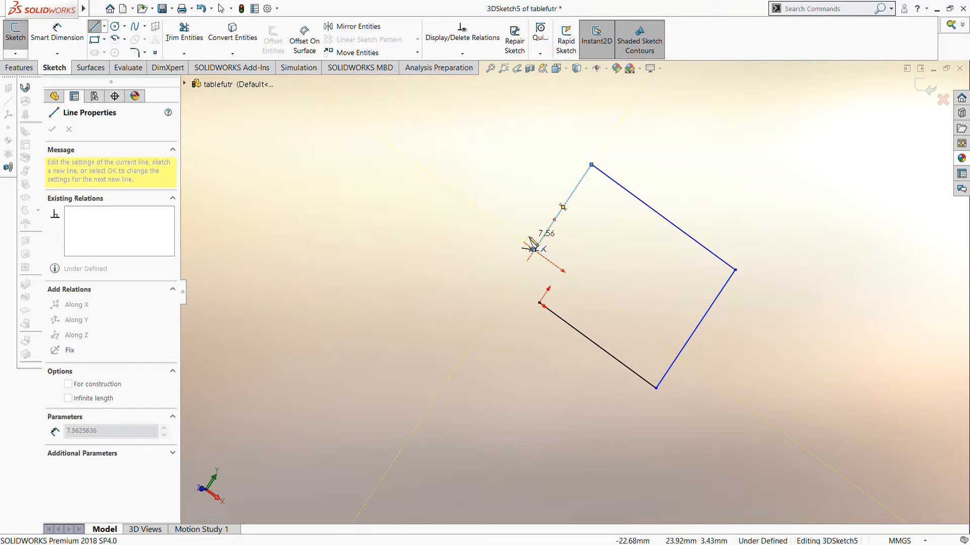
click(533, 249)
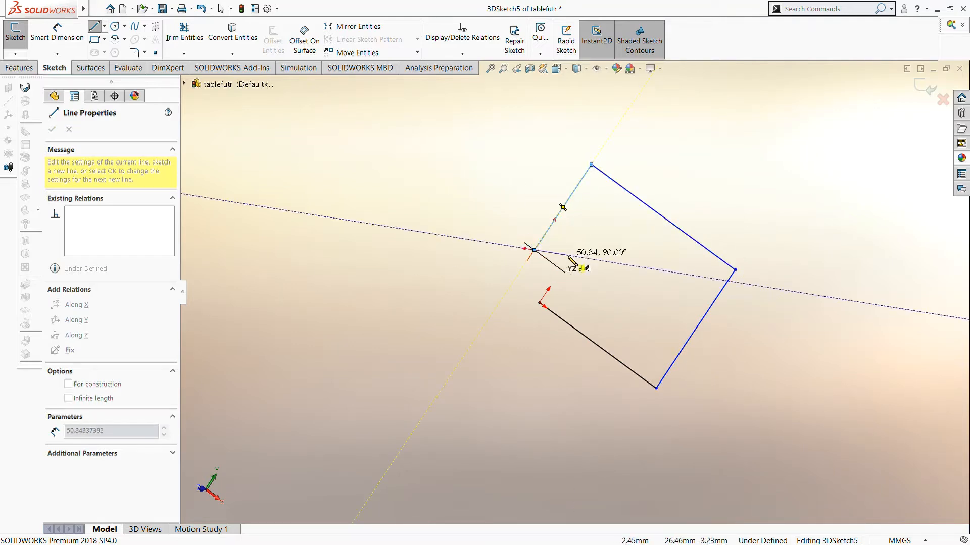
click(637, 266)
click(683, 197)
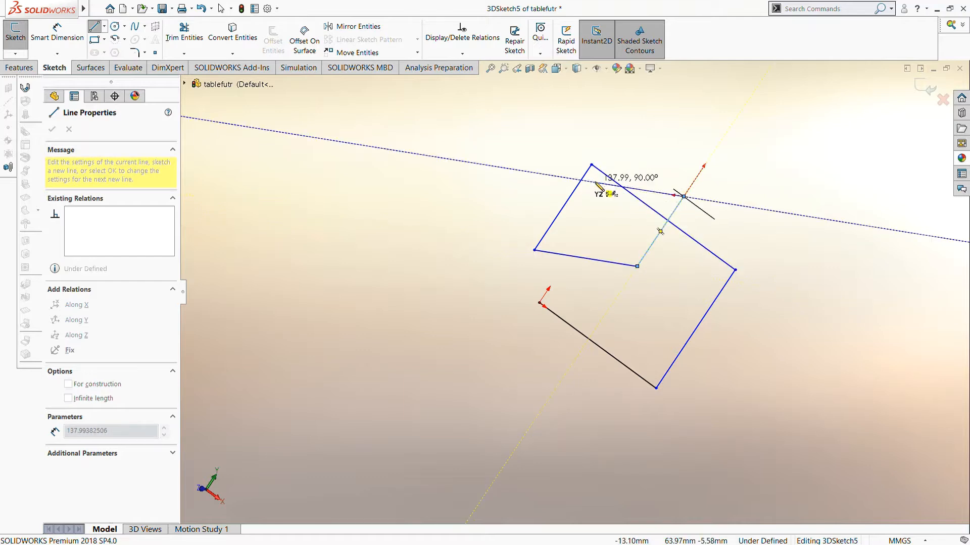
click(594, 182)
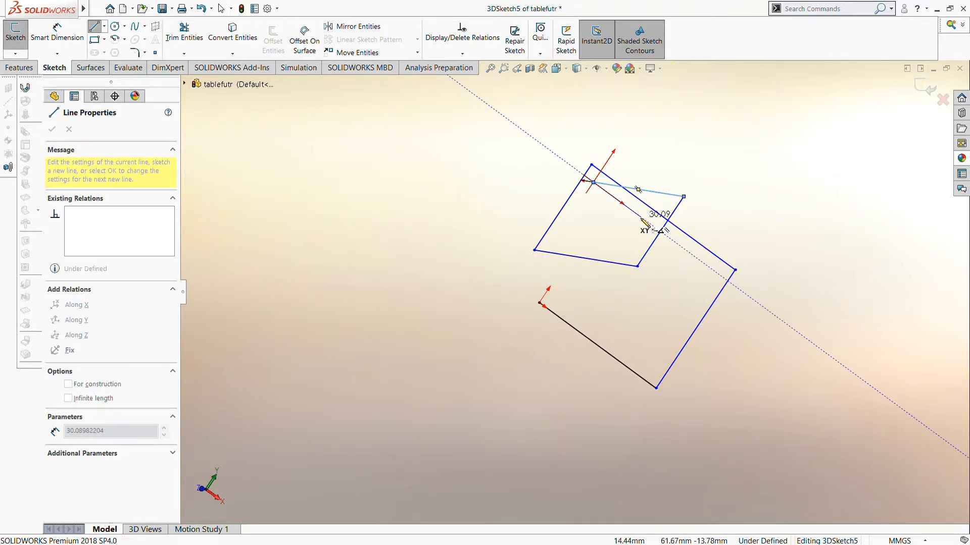
Switch sketching to the ZX plane and continue the chain forward along X, away along Z, and back along X
middle_drag(643, 223, 624, 264)
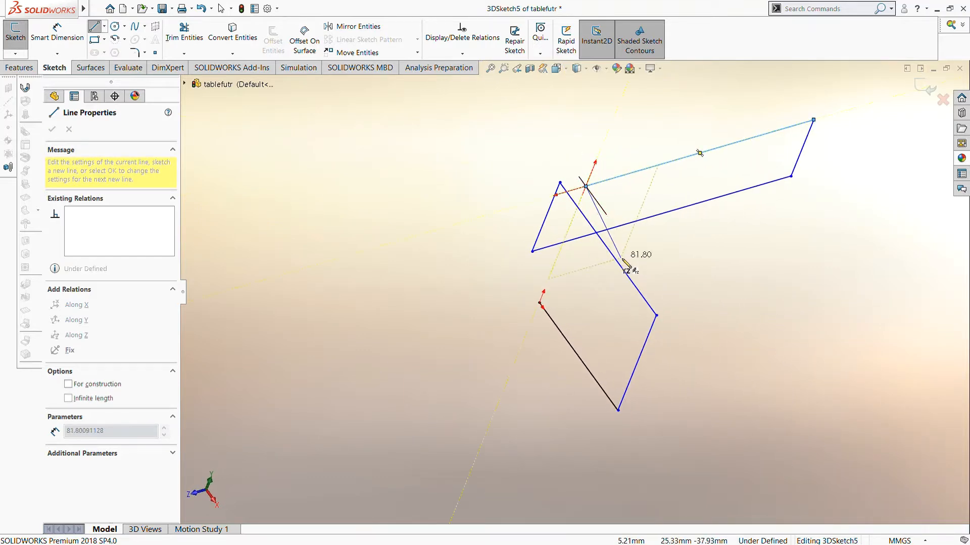
key(Tab)
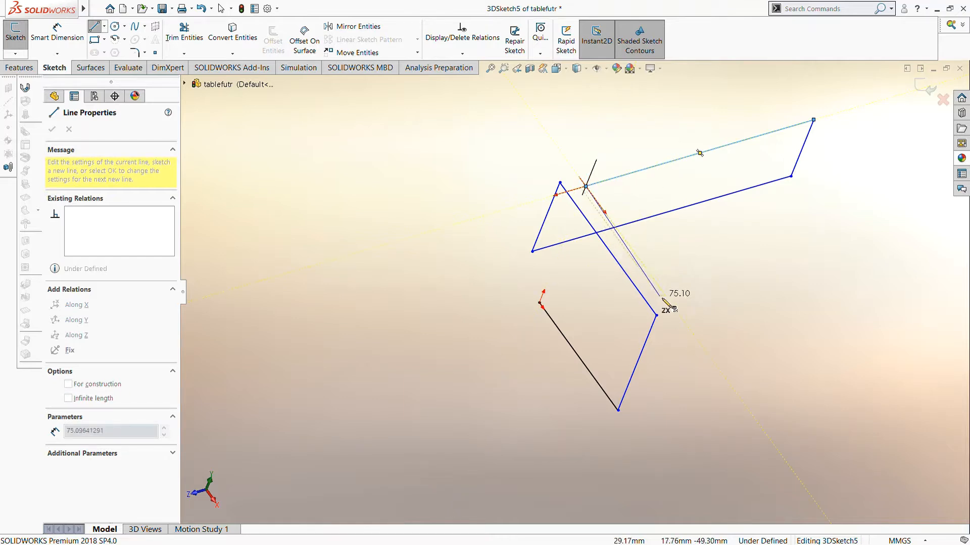
click(685, 323)
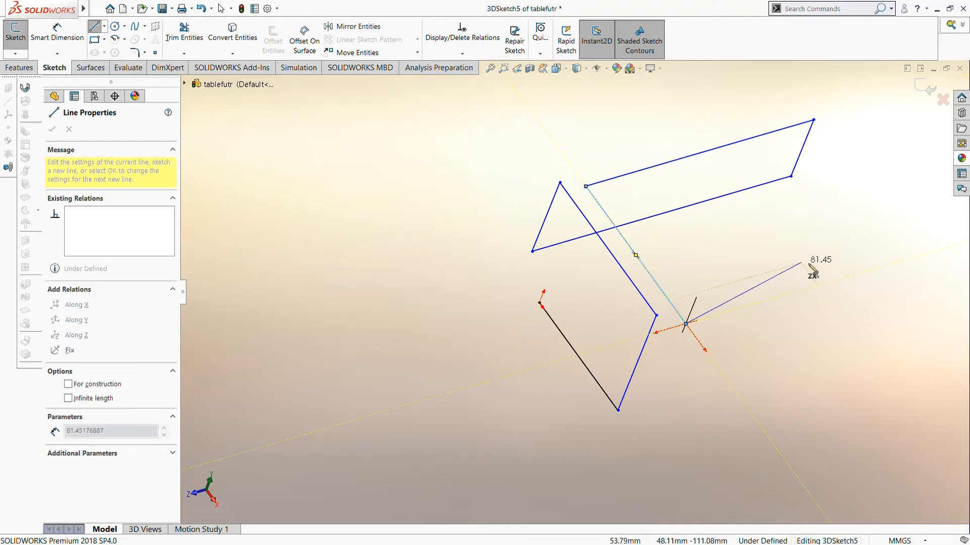
click(838, 280)
click(757, 168)
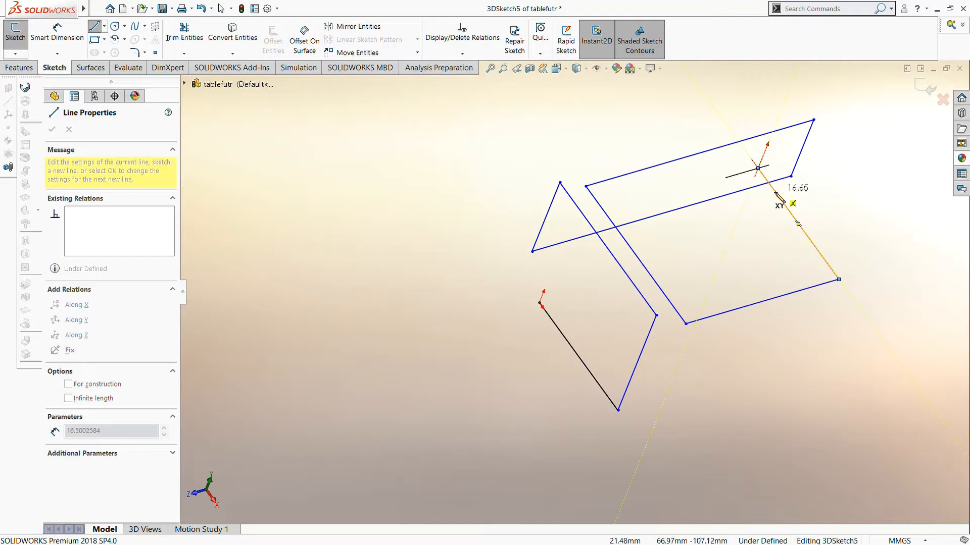
Continue the chain down along Y, forward along X, up along Y, back along Z, and down again along Y
click(737, 220)
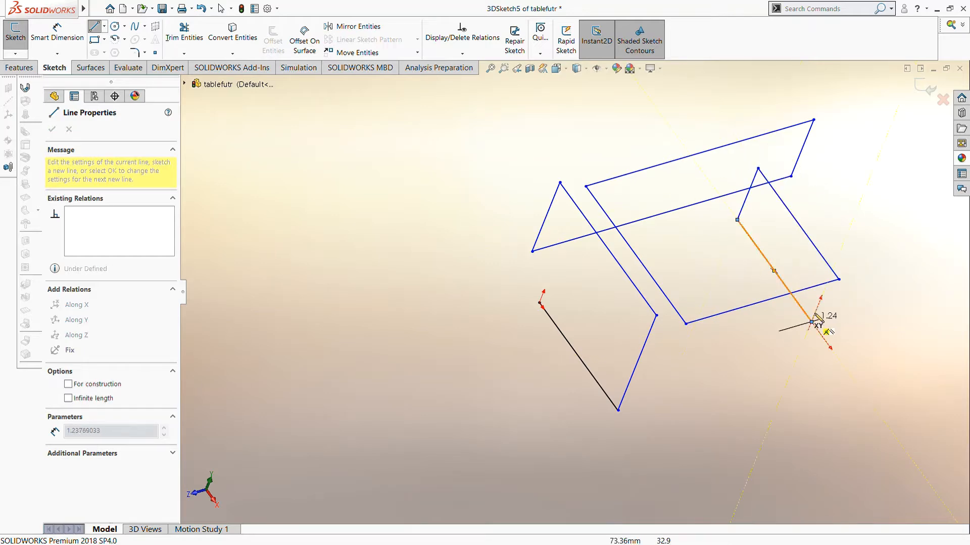
click(825, 288)
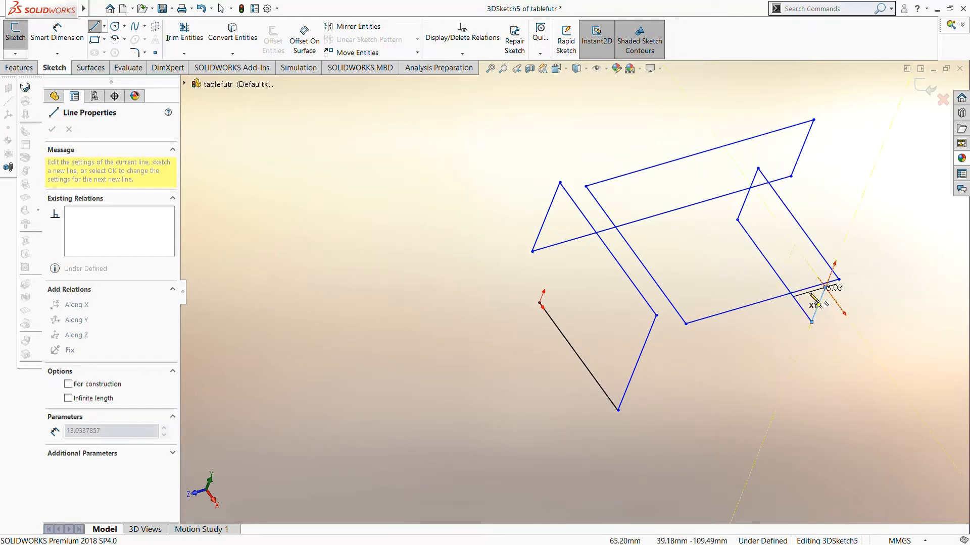
click(695, 326)
click(668, 391)
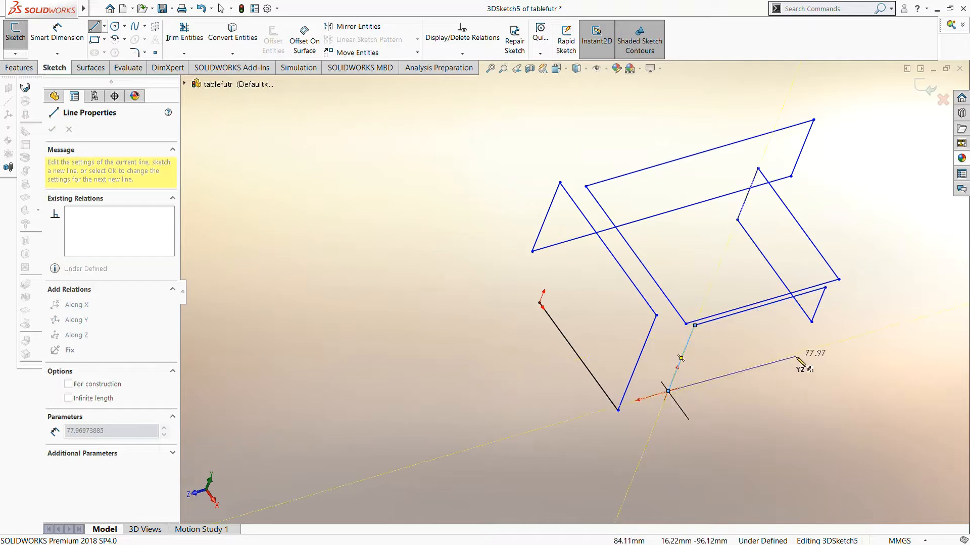
Draw a line about 78 mm along Z, one back along X, and close the loop at the origin, ending the Line tool
click(796, 356)
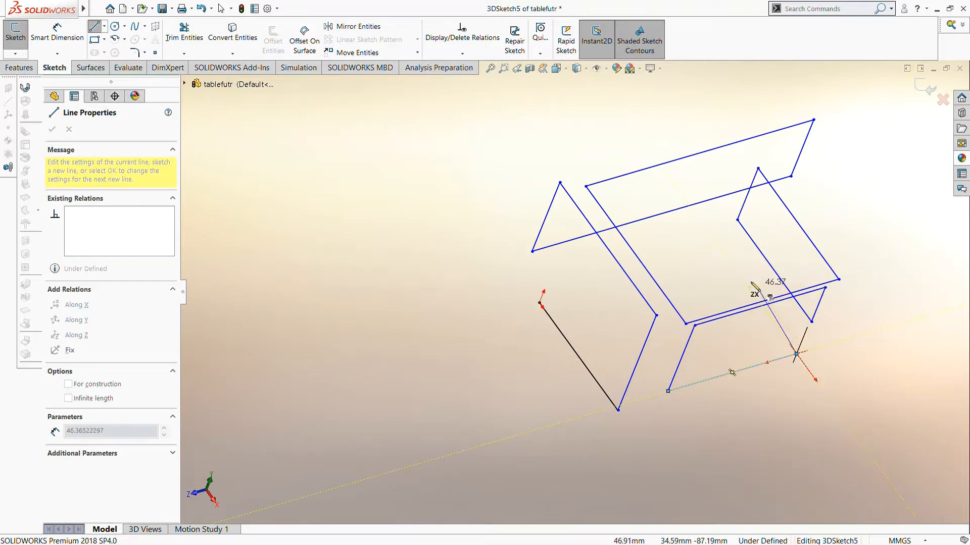
click(731, 264)
click(540, 303)
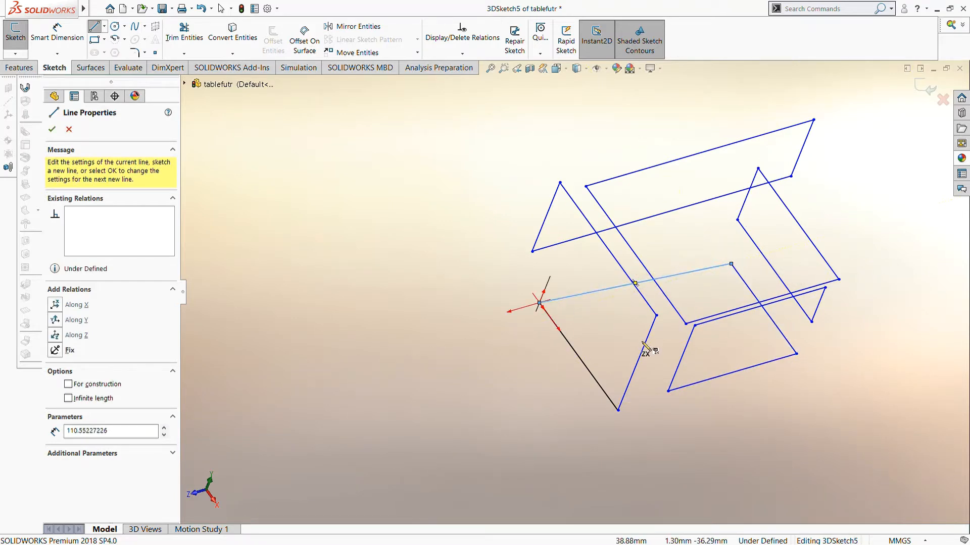
key(Escape)
Dimension the bottom X line starting at the origin and set its length to 130 mm
mouse_move(700, 429)
middle_down()
mouse_move(771, 407)
mouse_move(711, 454)
mouse_move(687, 445)
middle_up()
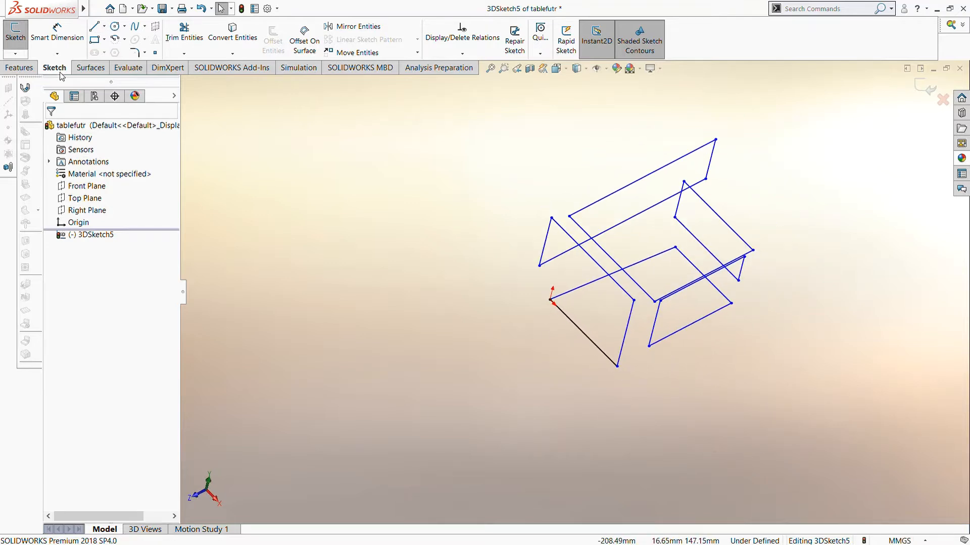
mouse_move(449, 167)
middle_down()
mouse_move(480, 201)
mouse_move(491, 233)
mouse_move(504, 177)
mouse_move(475, 153)
middle_up()
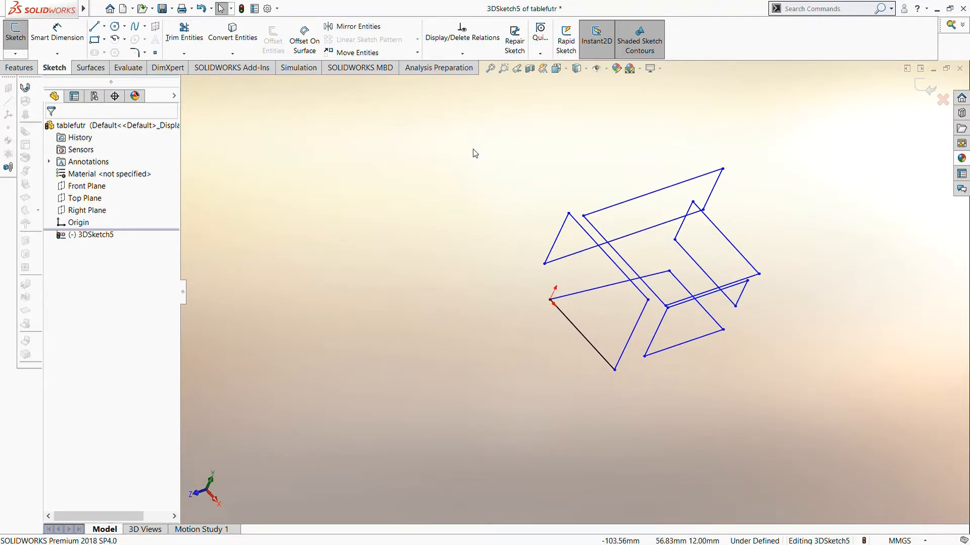
click(63, 32)
click(596, 348)
click(560, 381)
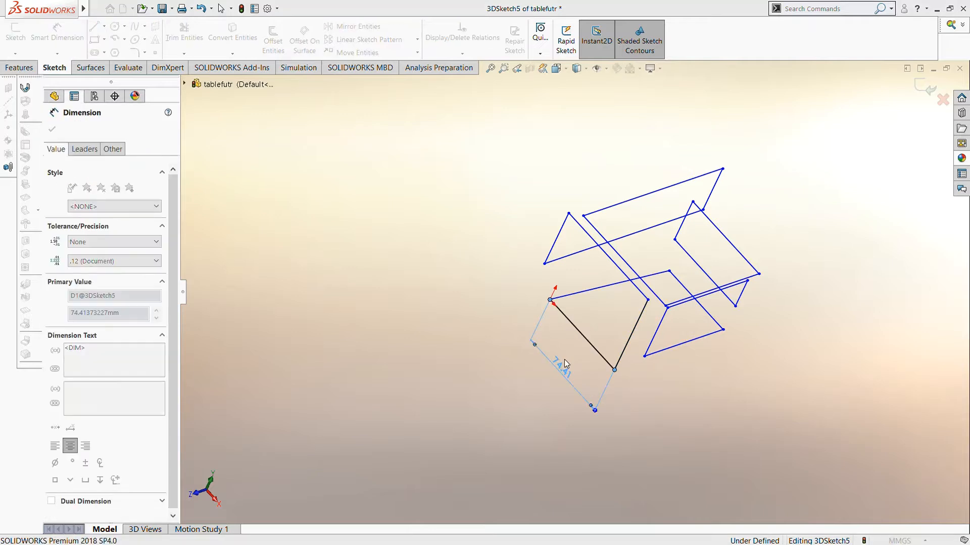
text(130)
key(Return)
Dimension the front frame's upper X line and set its length to 150 mm
click(561, 259)
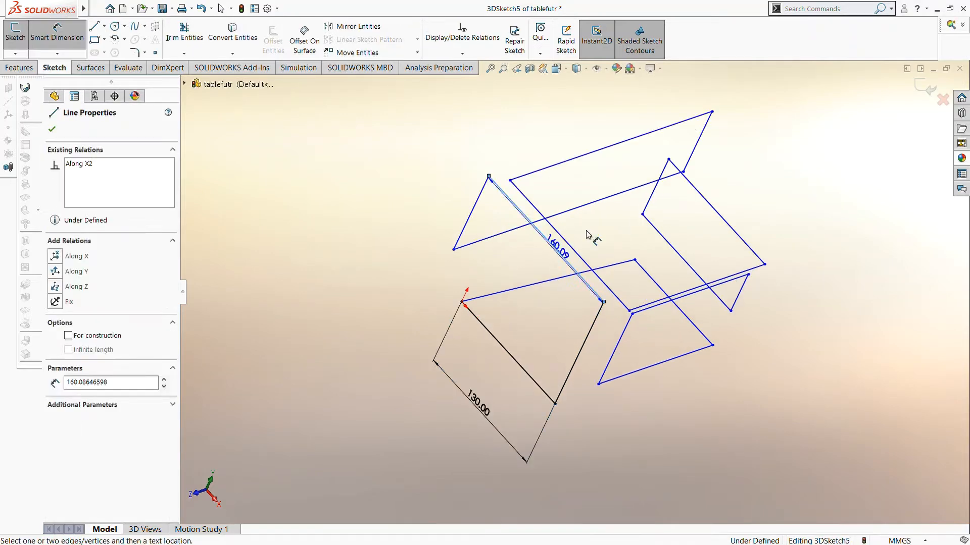
click(599, 228)
text(150)
key(Return)
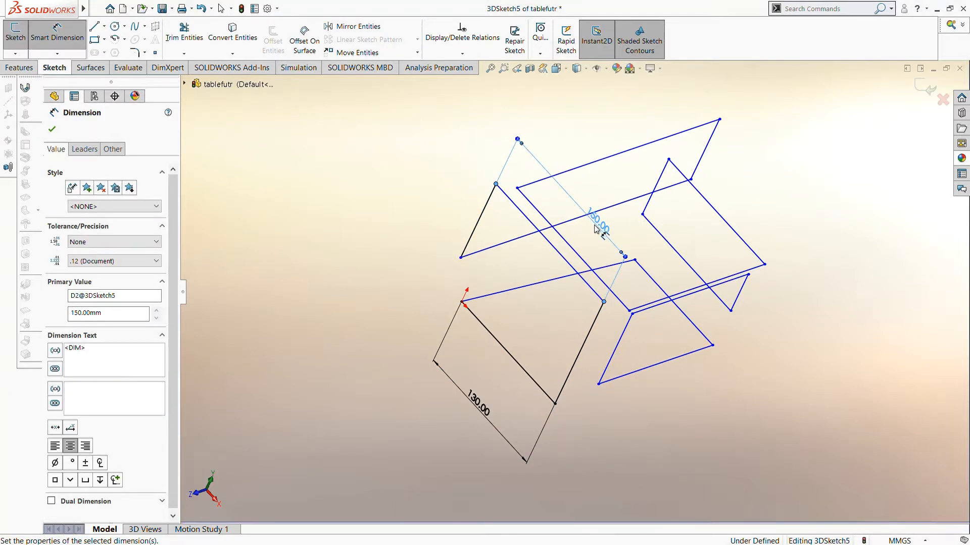
Dimension the front frame's vertical line rising from the end of the 130 mm line and set it to 70 mm
click(583, 345)
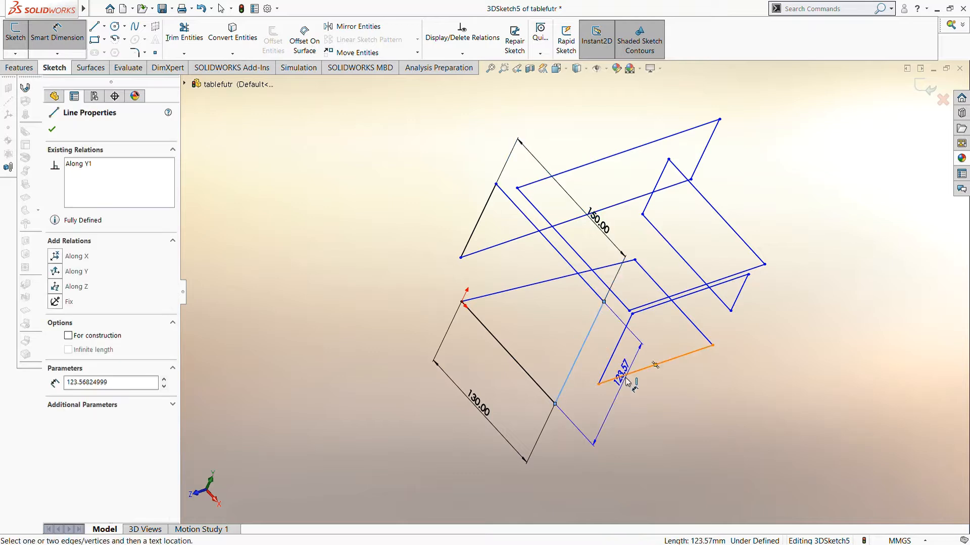
click(630, 396)
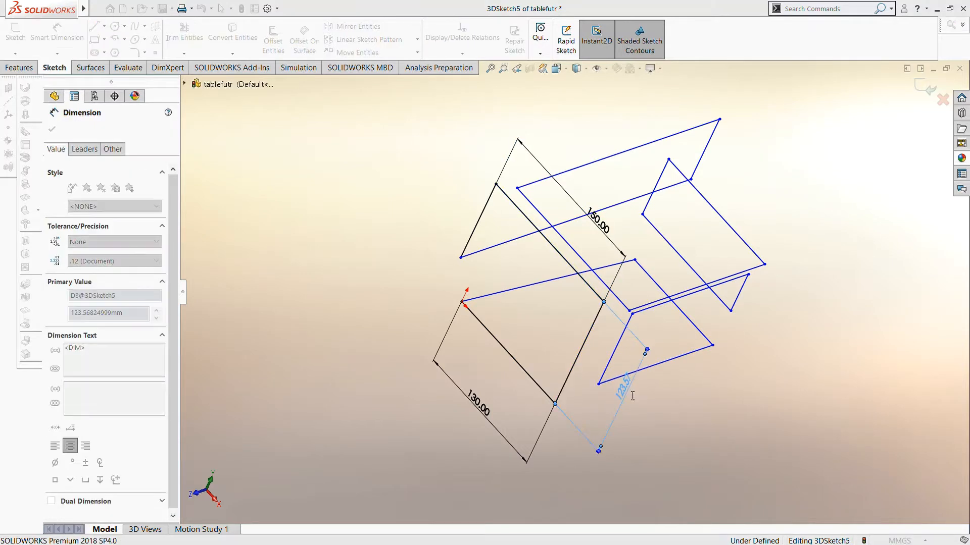
text(70)
key(Return)
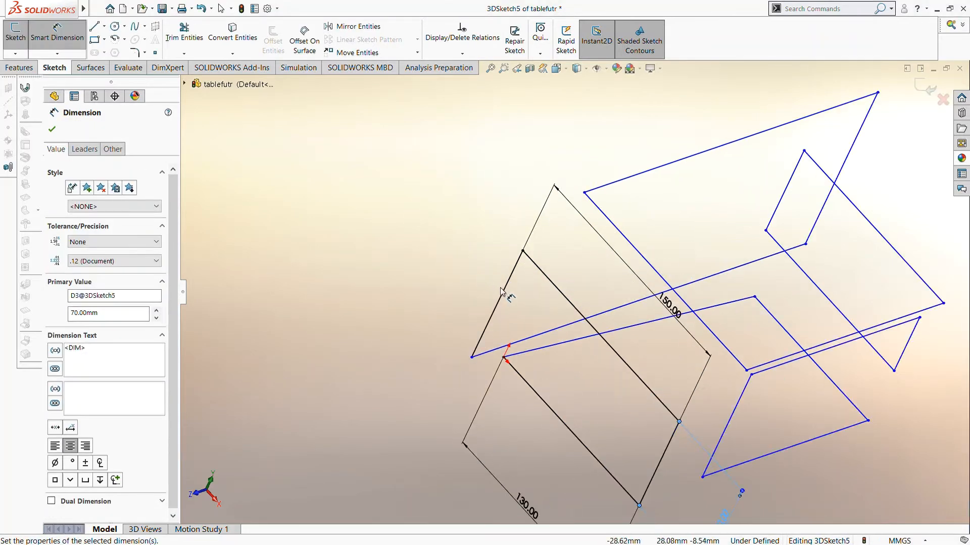
Dimension the short vertical line descending from the back end of the 150 mm line, set it to 50 mm, and exit Smart Dimension
click(511, 275)
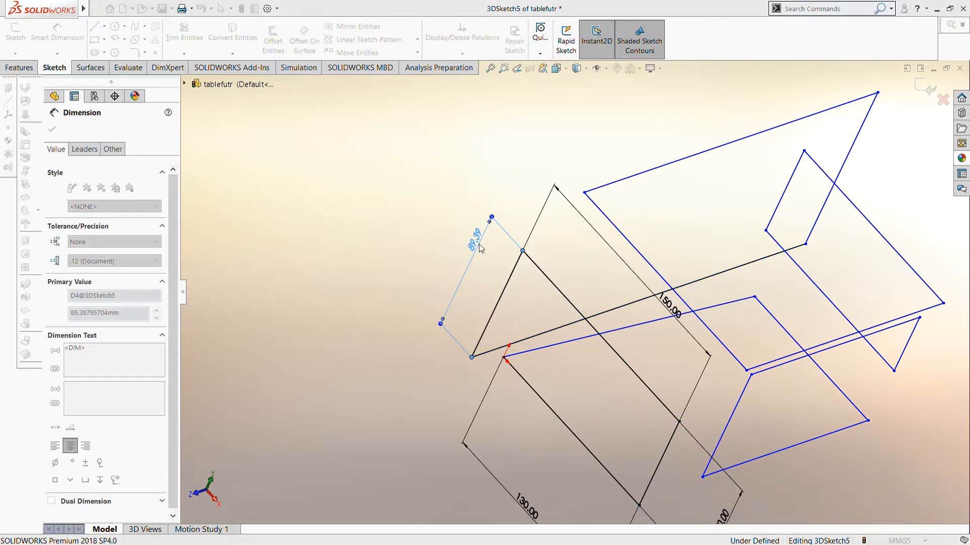
text(50)
key(Return)
key(Escape)
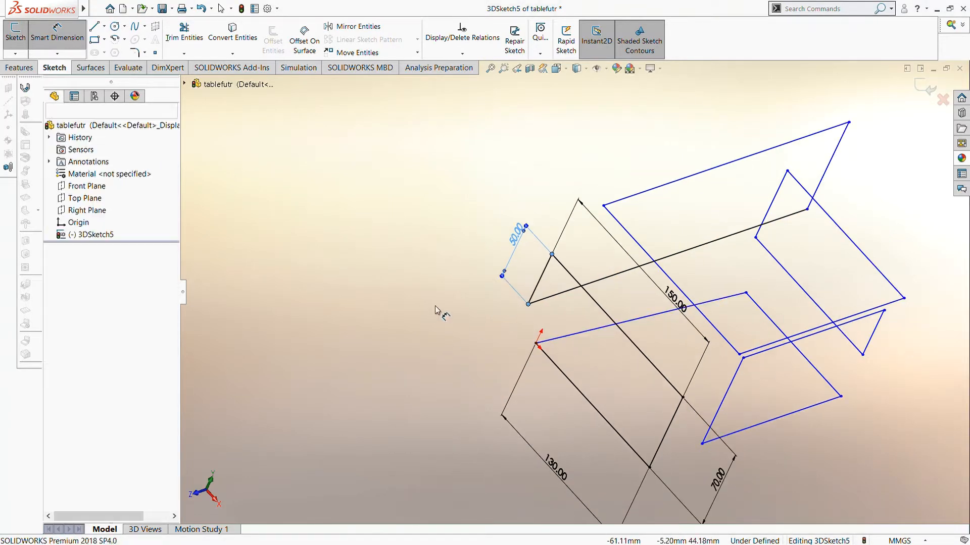
key(Escape)
Add an equal-length relation between the 150 mm line and the nearest parallel X line behind it
click(630, 339)
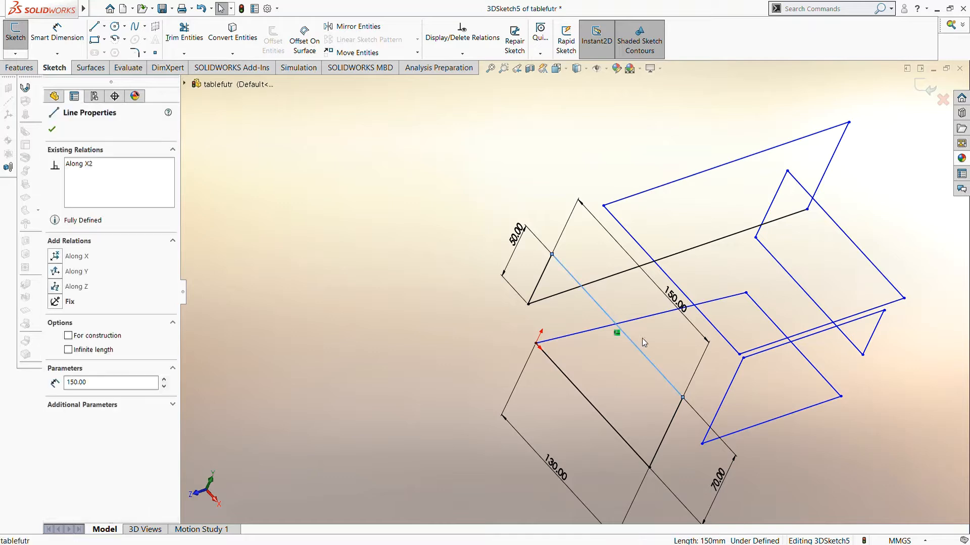
ctrl+click(671, 281)
click(546, 391)
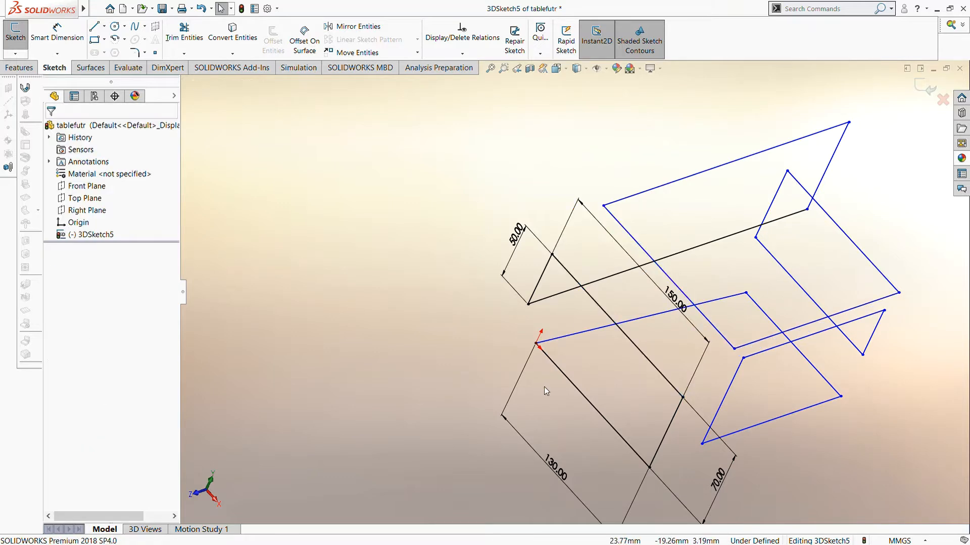
Add an equal-length relation between the 130 mm bottom line and the upper X line of the far frame
click(581, 397)
ctrl+click(869, 259)
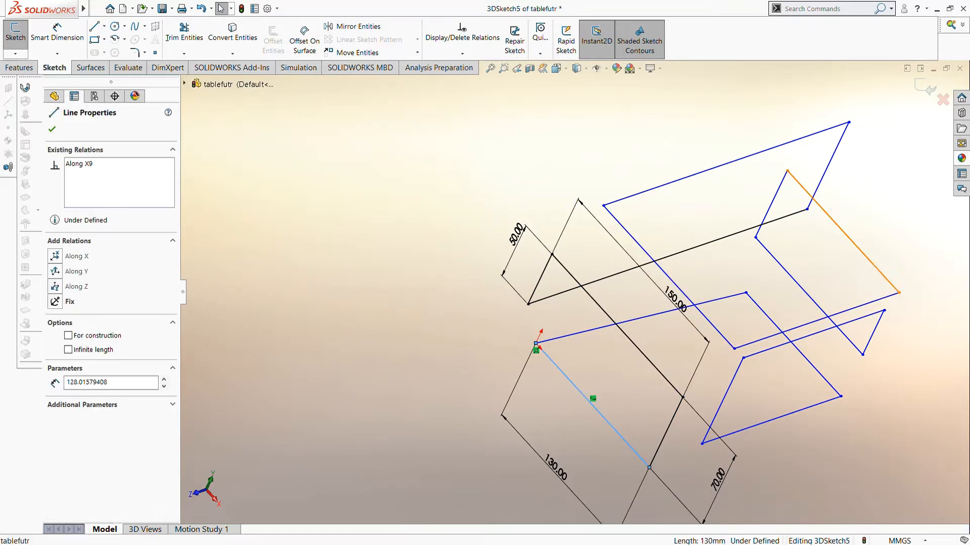
click(281, 293)
click(564, 376)
ctrl+click(860, 254)
click(928, 206)
click(924, 255)
Make the far frame's lower X line and the X line of the closing bottom section equal in length to the 150 mm line
scroll(784, 338, up, 2)
scroll(727, 331, down, 2)
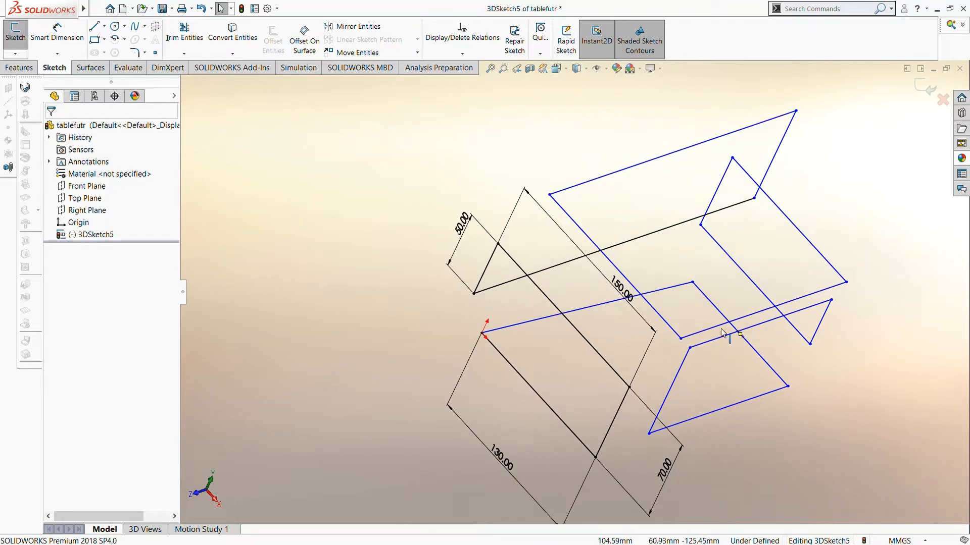
click(577, 333)
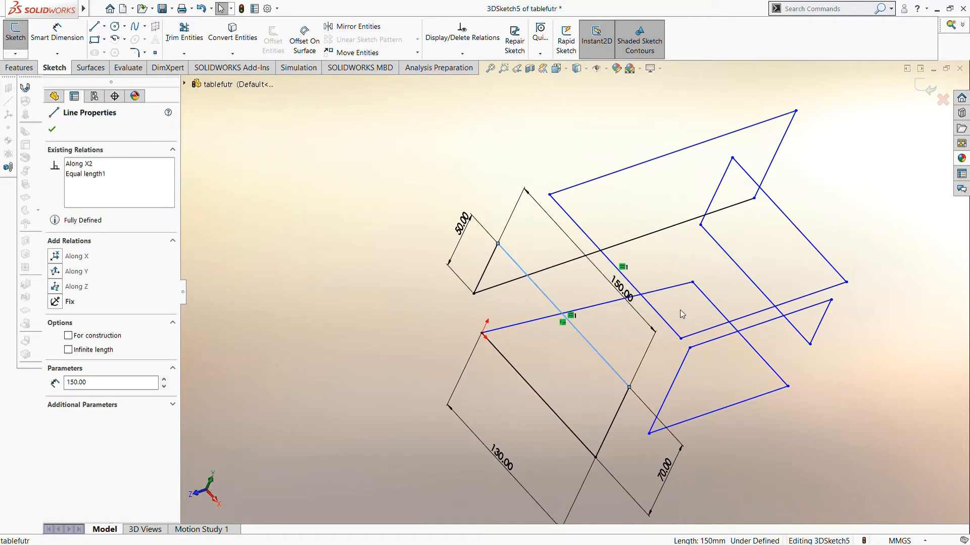
ctrl+click(761, 290)
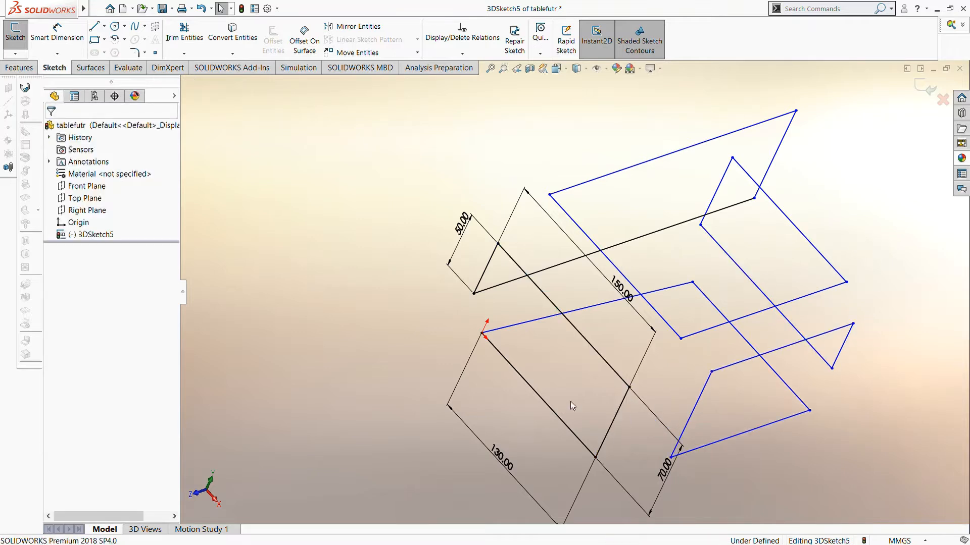
click(595, 348)
ctrl+click(773, 372)
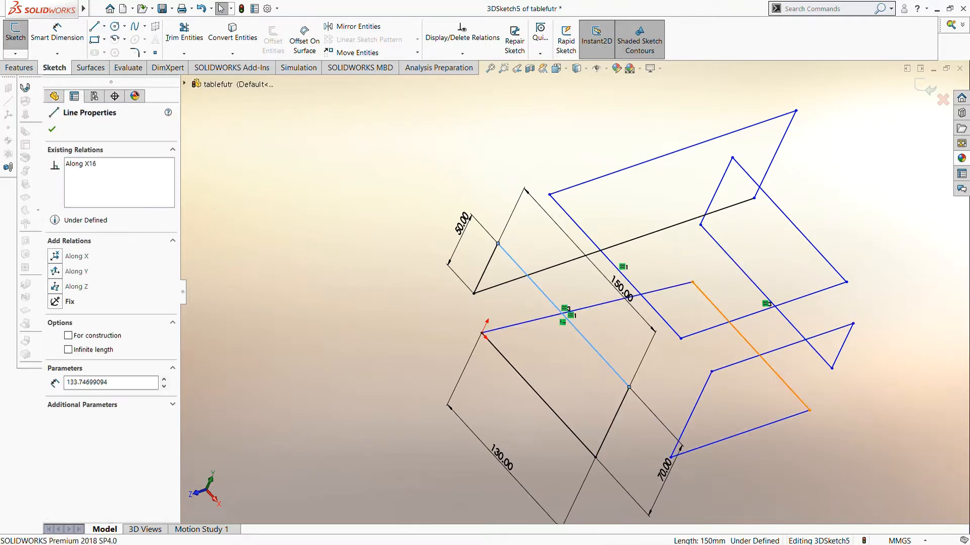
click(898, 324)
Add an equal-length relation between the 70 mm vertical line and the vertical line at the far end of the long Z lines
scroll(832, 463, up, 1)
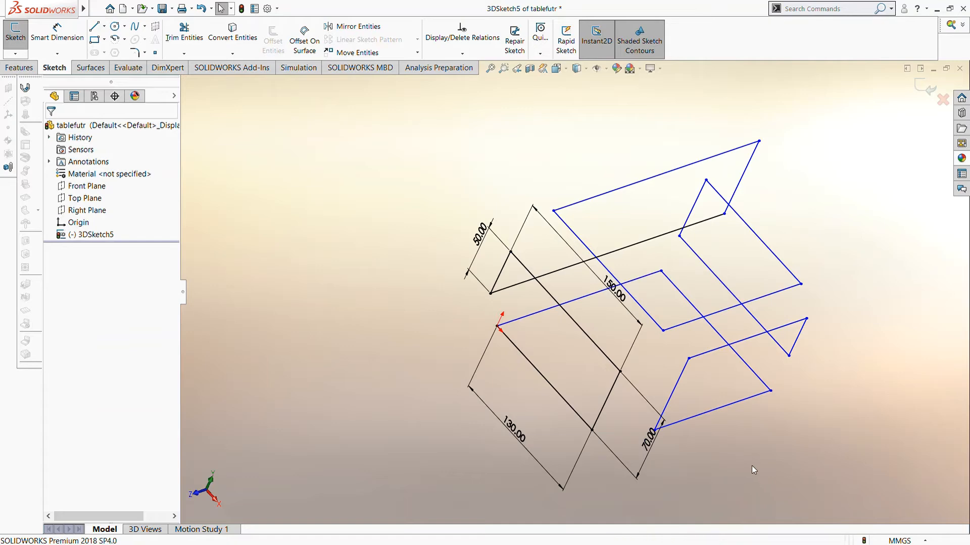
middle_drag(752, 465, 651, 443)
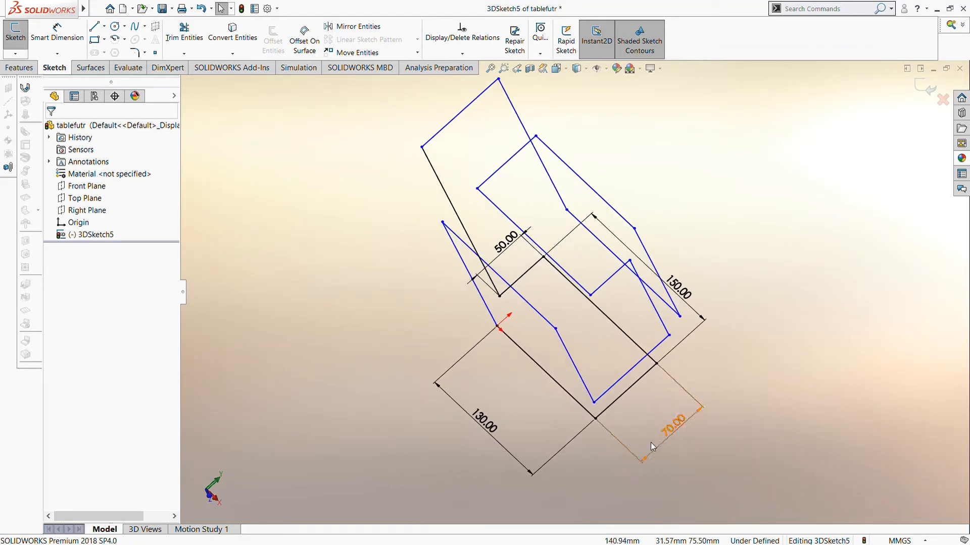
click(613, 403)
ctrl+click(488, 89)
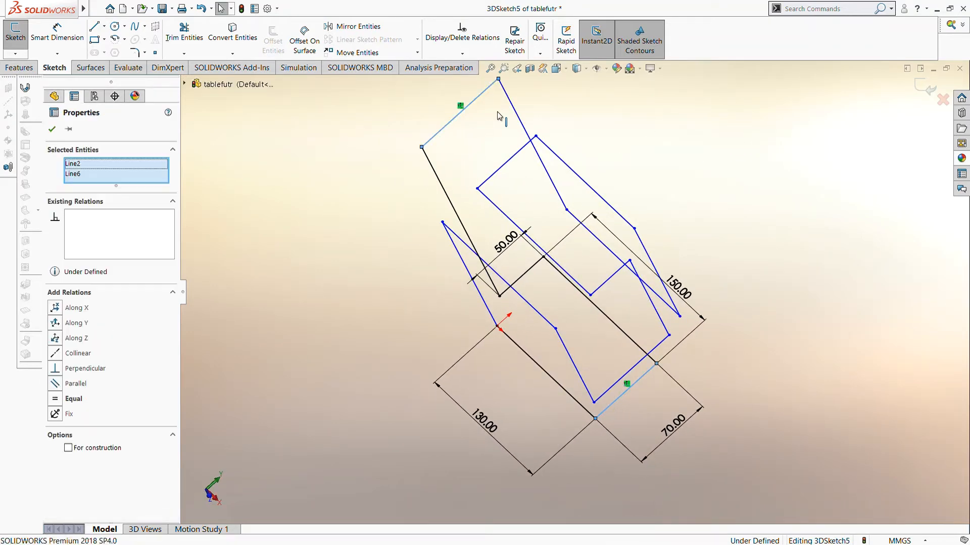
click(594, 65)
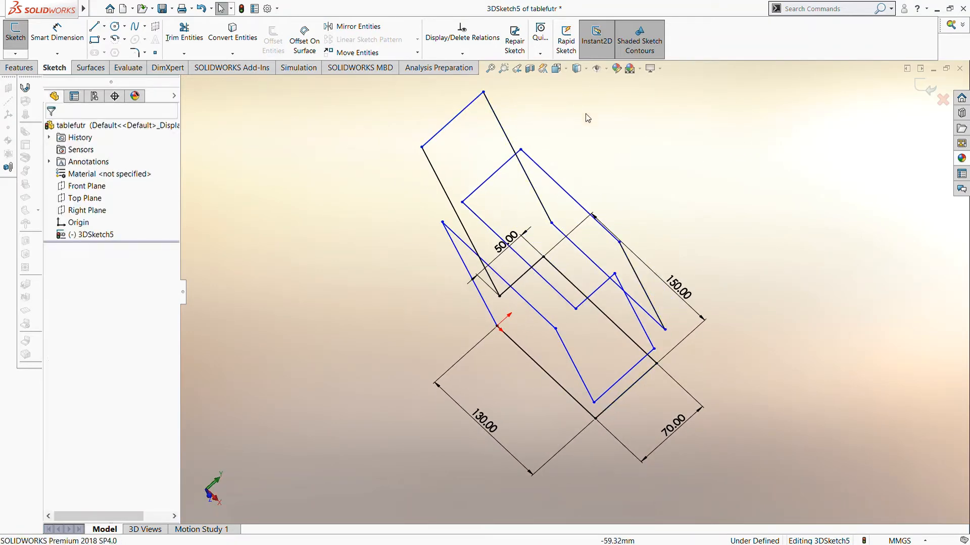
Add an equal-length relation between the 50 mm vertical line and the upper Z line of the same side loop
click(522, 276)
click(535, 286)
click(527, 272)
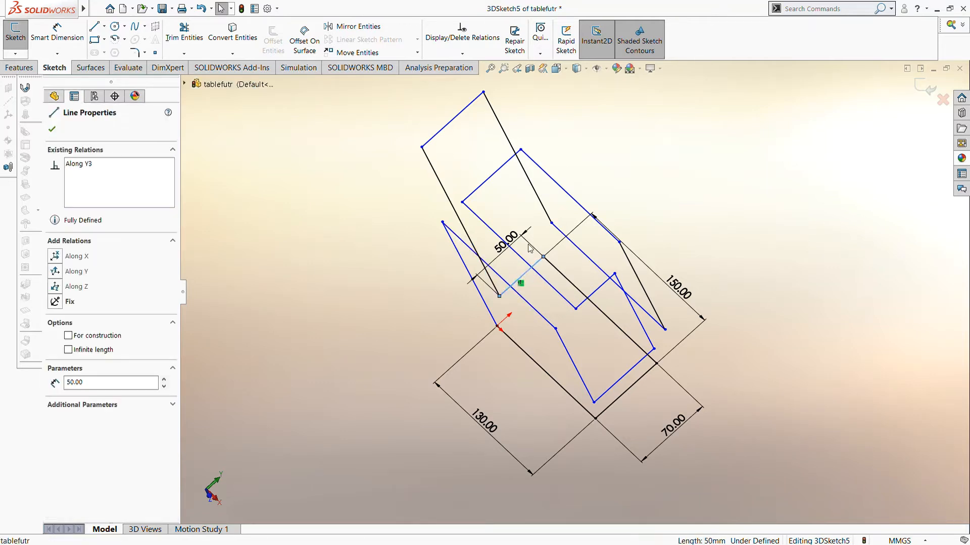
ctrl+click(537, 190)
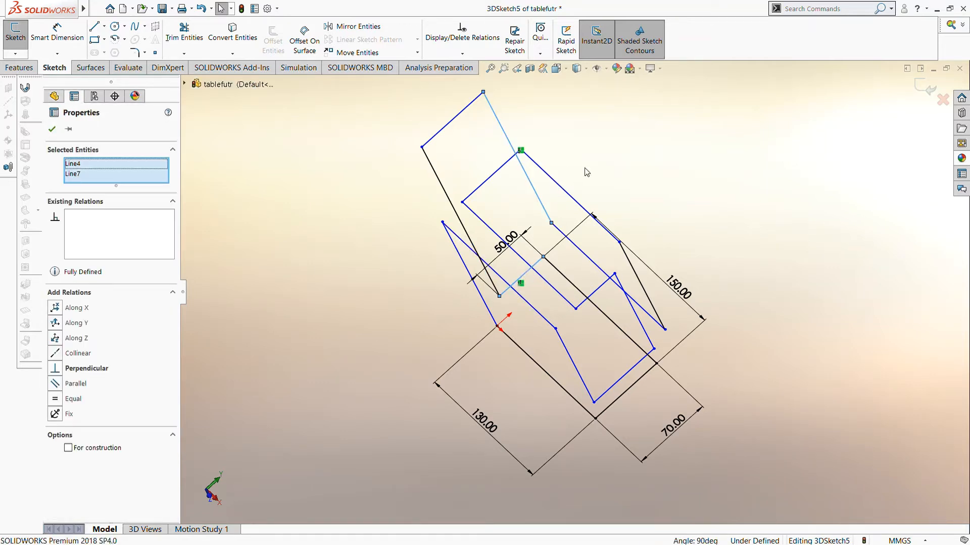
click(359, 238)
Add an equal-length relation between that side loop's lower Z line and the vertical line at its far end
click(476, 224)
ctrl+click(477, 223)
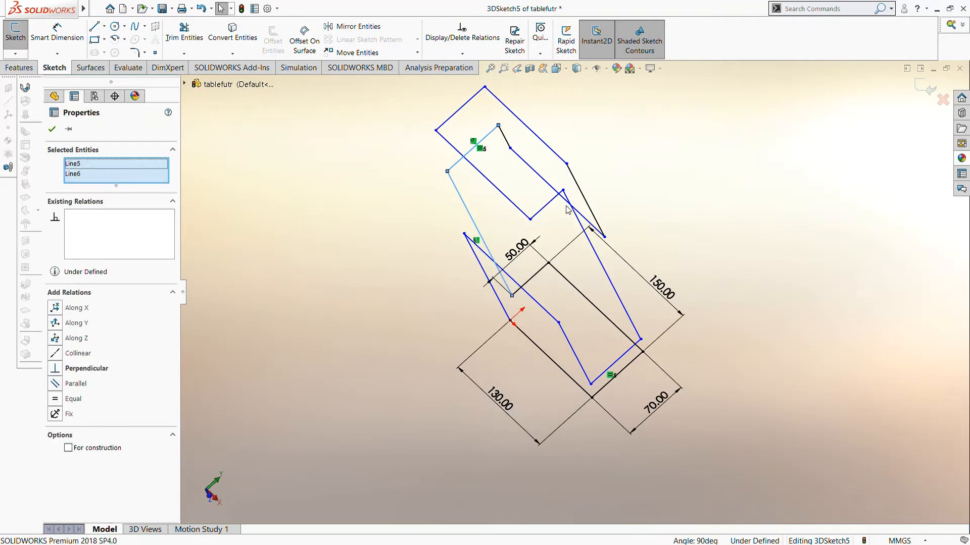
click(567, 210)
click(461, 267)
mouse_move(462, 267)
middle_down()
mouse_move(378, 304)
mouse_move(430, 332)
mouse_move(453, 325)
mouse_move(577, 395)
mouse_move(571, 353)
mouse_move(480, 353)
mouse_move(497, 331)
middle_up()
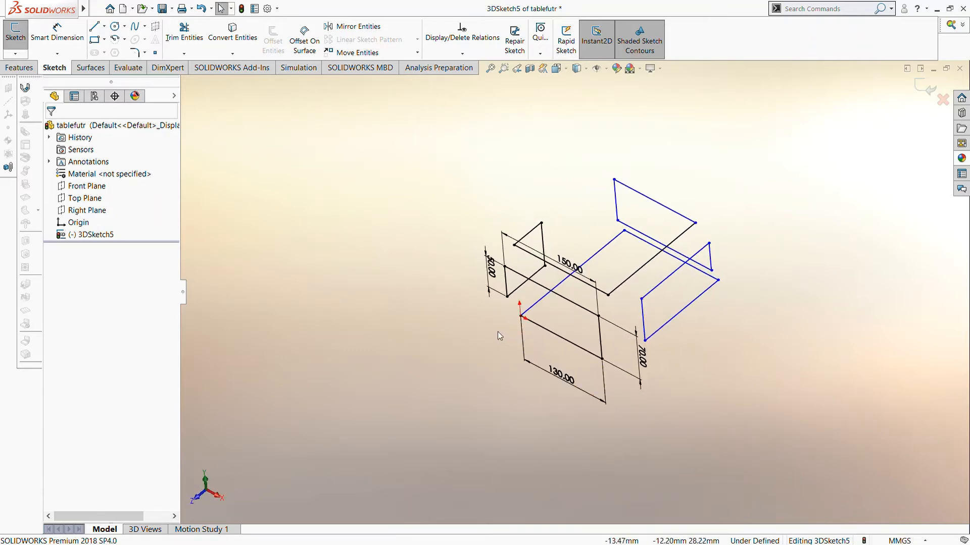
Add an equal-length relation between the 70 mm vertical line and the Z line leading into the far frame
click(598, 332)
ctrl+click(633, 282)
click(749, 290)
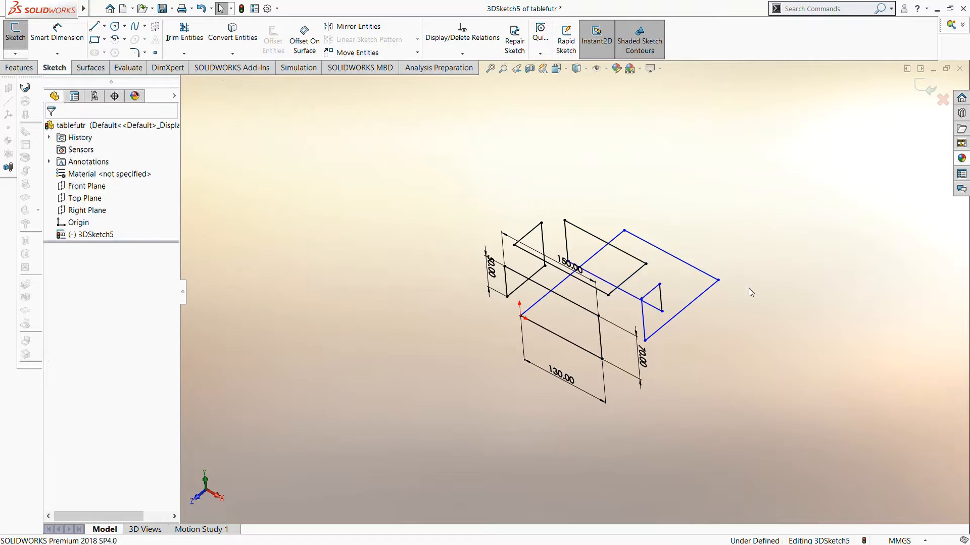
mouse_move(749, 290)
middle_down()
mouse_move(721, 331)
mouse_move(669, 371)
middle_up()
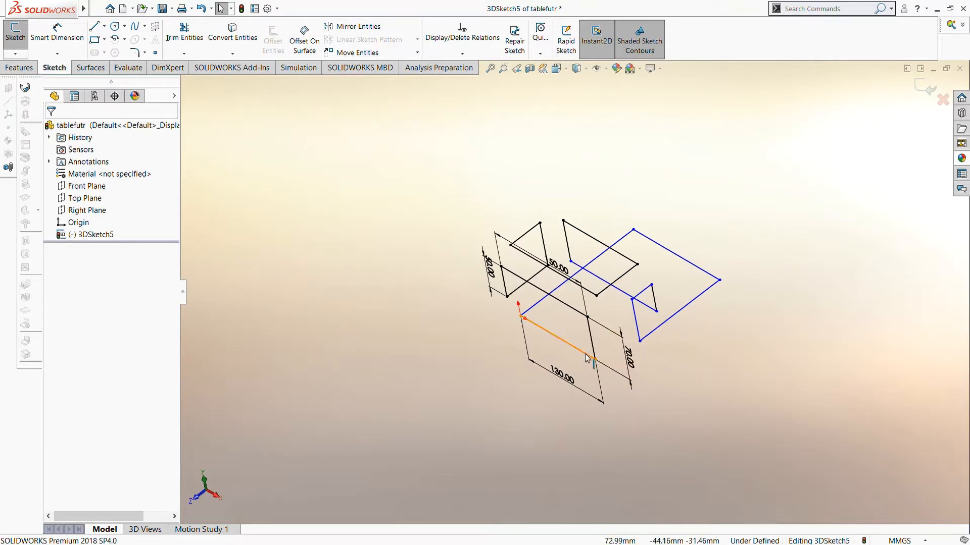
Try to make the lower Z line of the opposite side loop equal in length to the 50 mm vertical line
click(503, 281)
ctrl+click(702, 293)
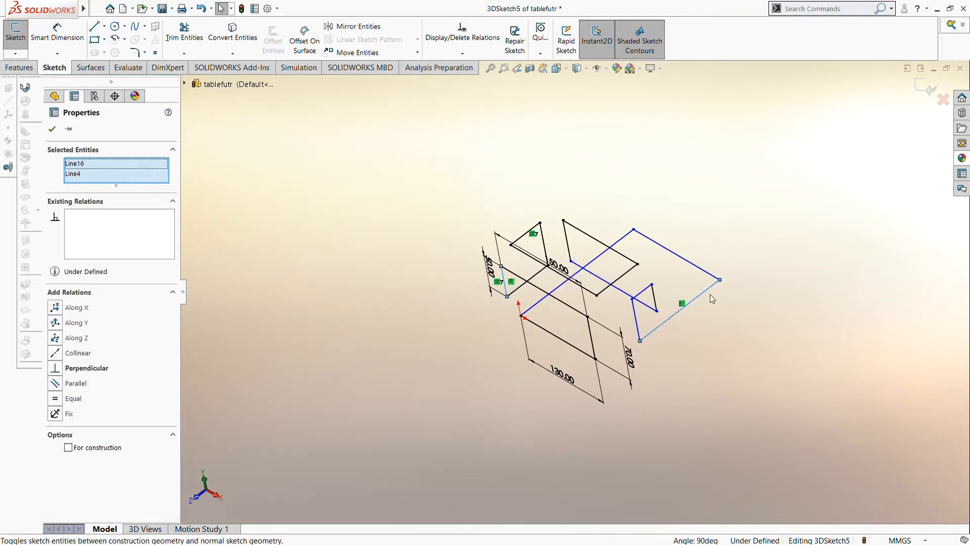
click(784, 273)
key(ctrl+z)
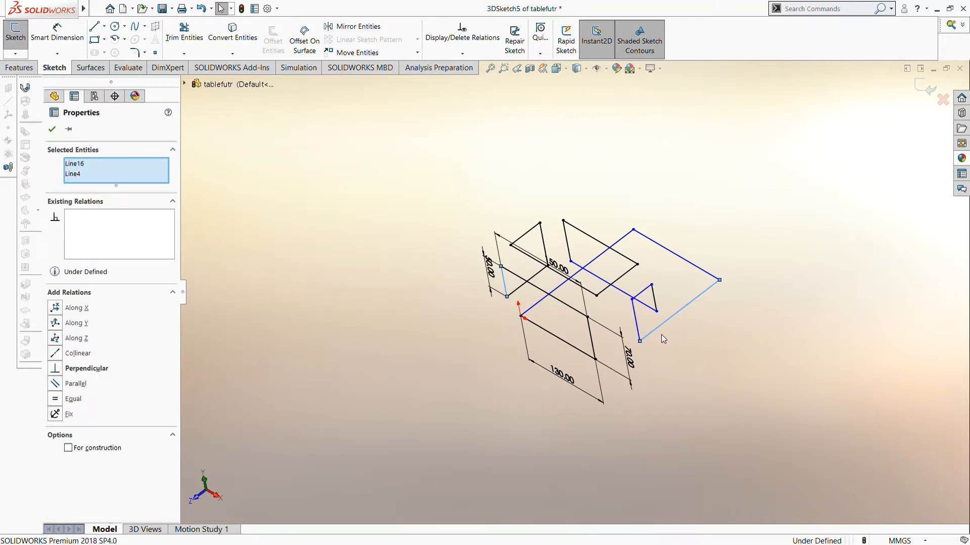
click(661, 335)
scroll(616, 366, down, 1)
scroll(604, 340, up, 1)
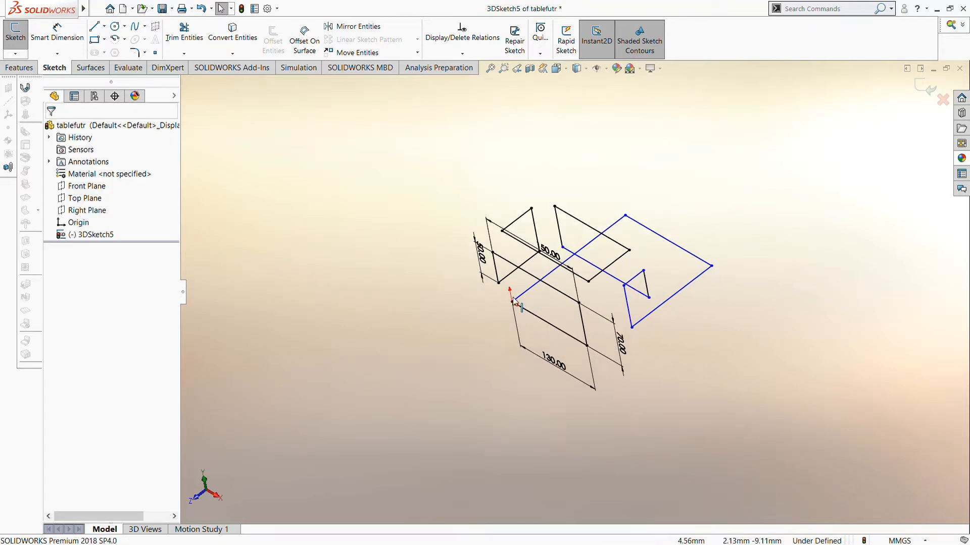
Try to make the Z line starting at the origin equal in length to the 70 mm vertical line
click(585, 330)
ctrl+click(537, 283)
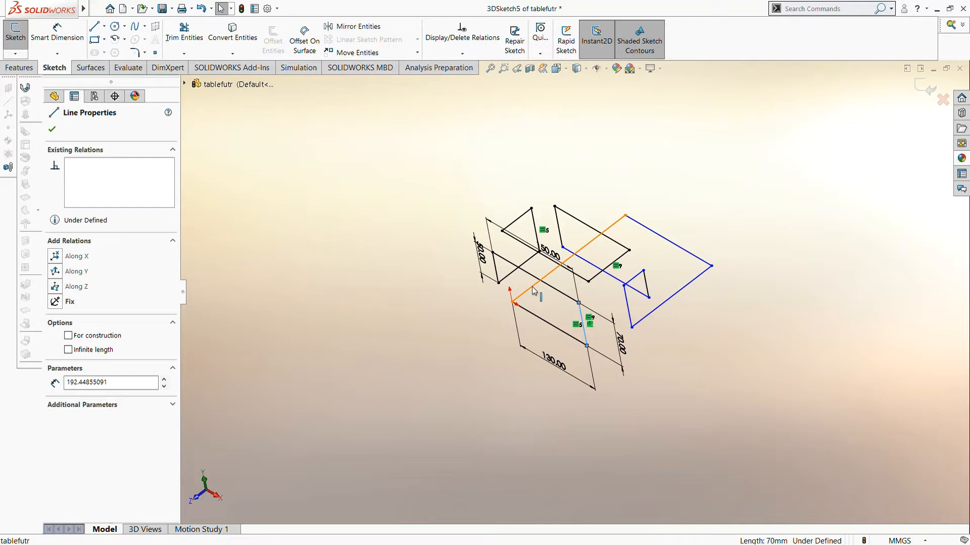
click(657, 245)
middle_drag(675, 326, 657, 338)
key(ctrl+z)
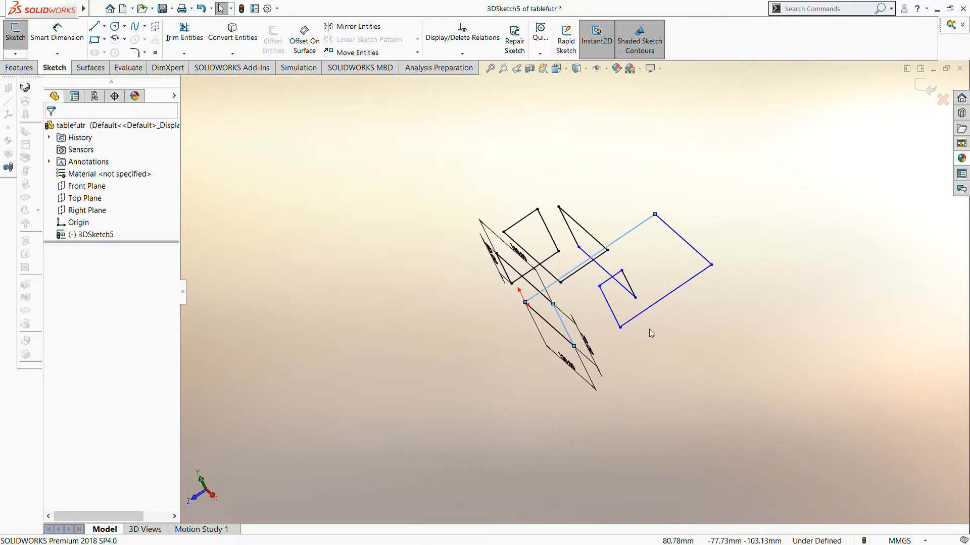
Shorten the Z line starting at the origin by moving its far endpoint to about Z -76 mm
scroll(671, 315, up, 2)
scroll(671, 314, down, 2)
mouse_move(600, 200)
mouse_down()
mouse_move(576, 235)
mouse_move(522, 254)
mouse_move(582, 294)
mouse_move(561, 279)
mouse_up()
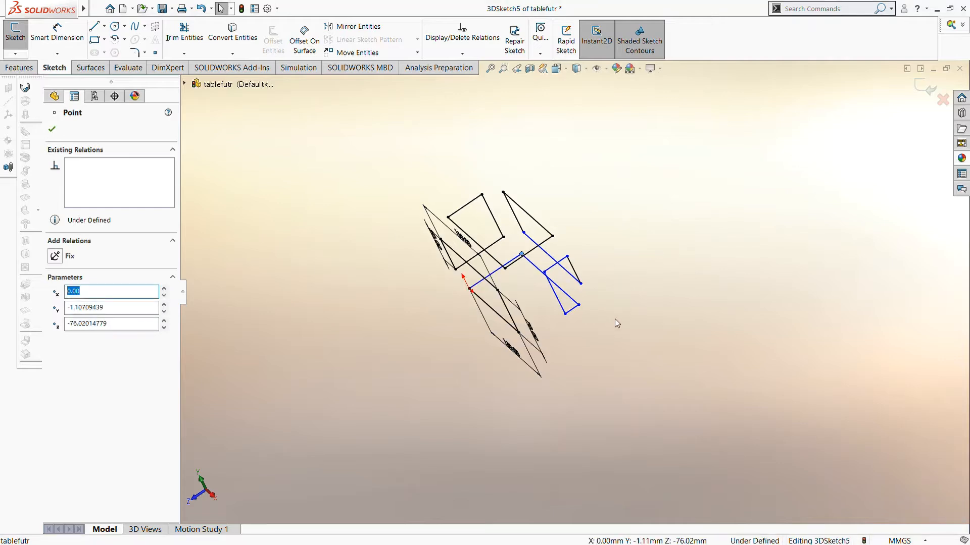
mouse_move(614, 319)
middle_down()
mouse_move(662, 299)
mouse_move(580, 288)
mouse_move(574, 319)
mouse_move(640, 297)
middle_up()
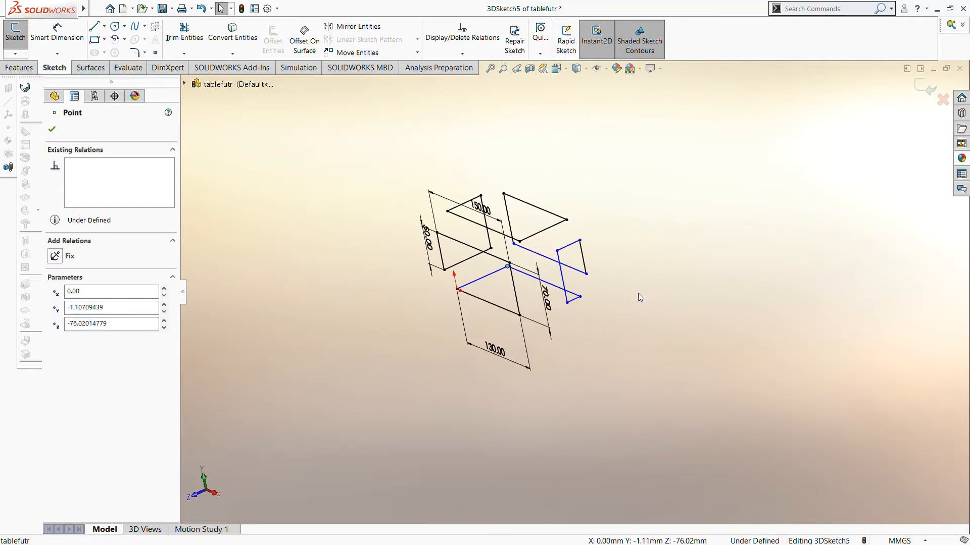
Make the outer vertical line and the lower Z line of the opposite side loop equal in length to the 50 mm line
click(497, 325)
click(440, 251)
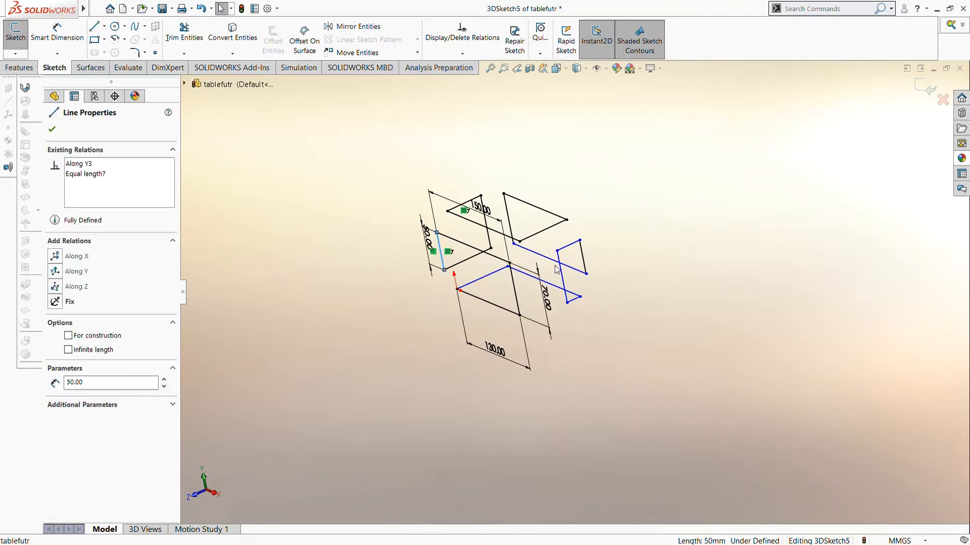
ctrl+click(581, 259)
click(687, 254)
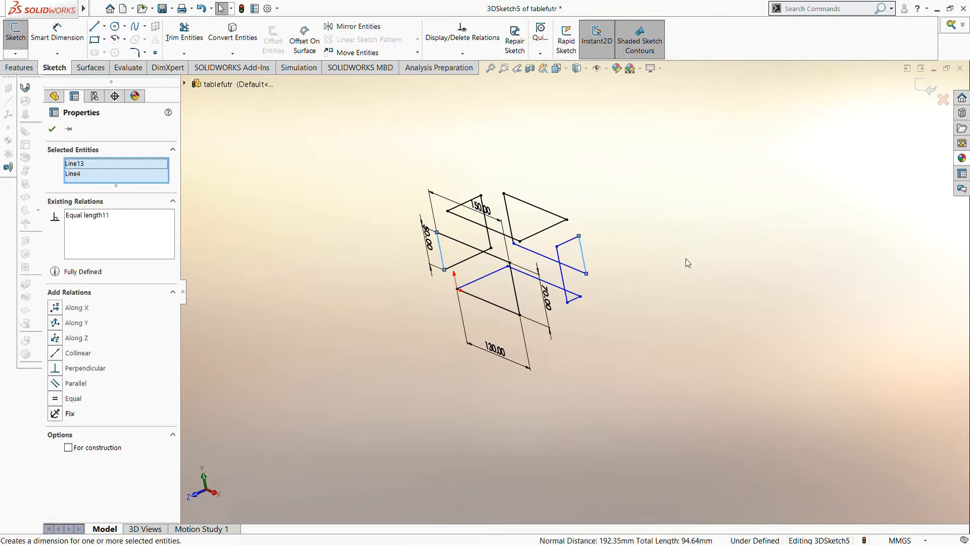
click(683, 264)
click(584, 263)
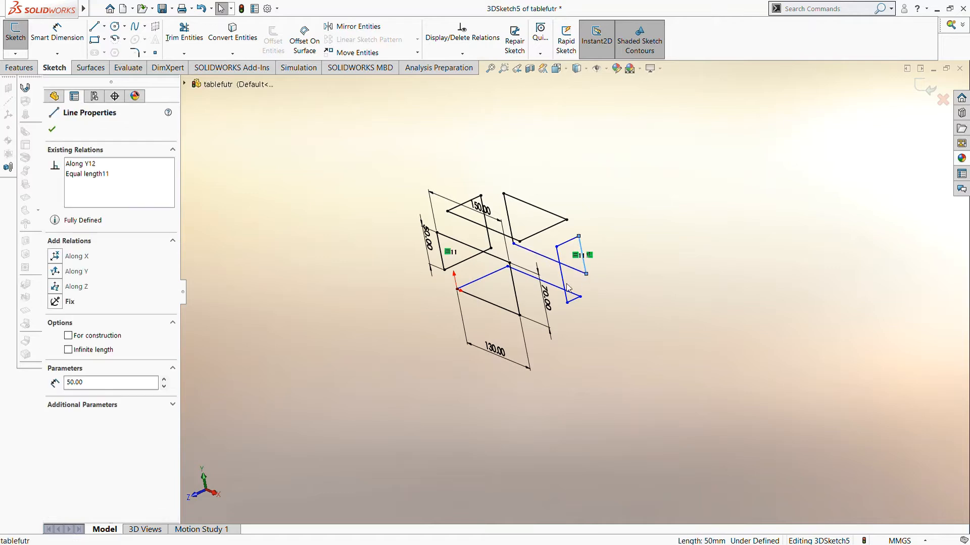
ctrl+click(573, 301)
click(687, 251)
click(677, 299)
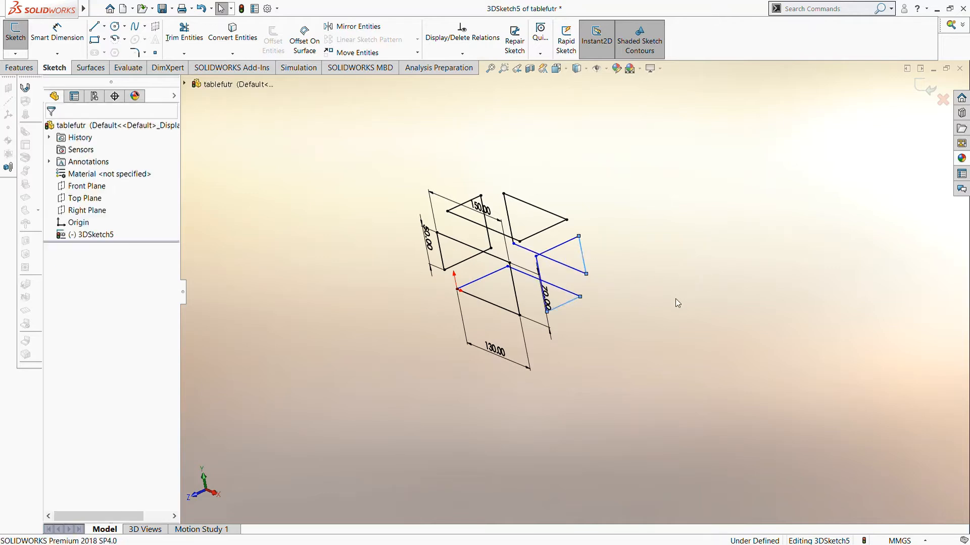
Make the opposite side loop's upper Z line and its adjoining inner vertical line equal in length to the 70 mm line
click(519, 305)
ctrl+click(558, 246)
click(671, 211)
click(655, 249)
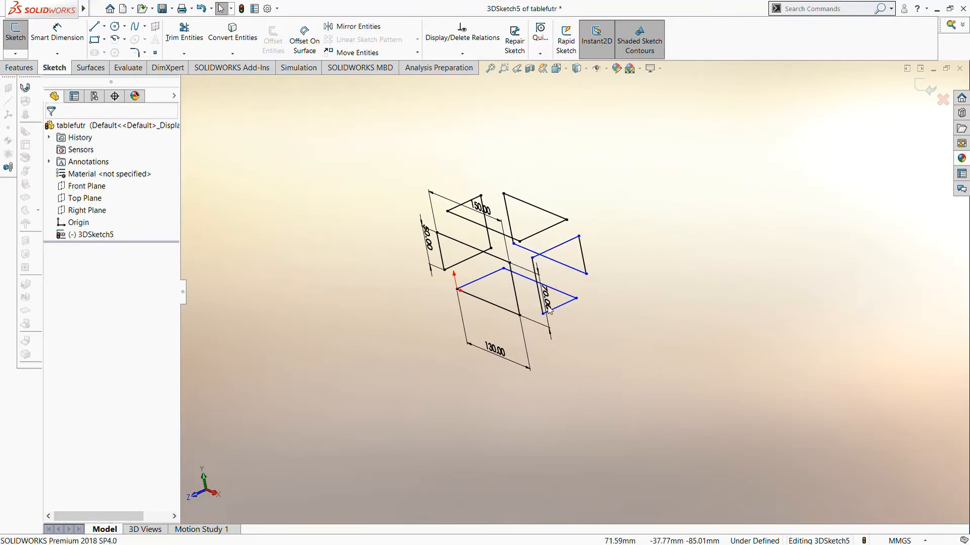
click(535, 273)
ctrl+click(547, 251)
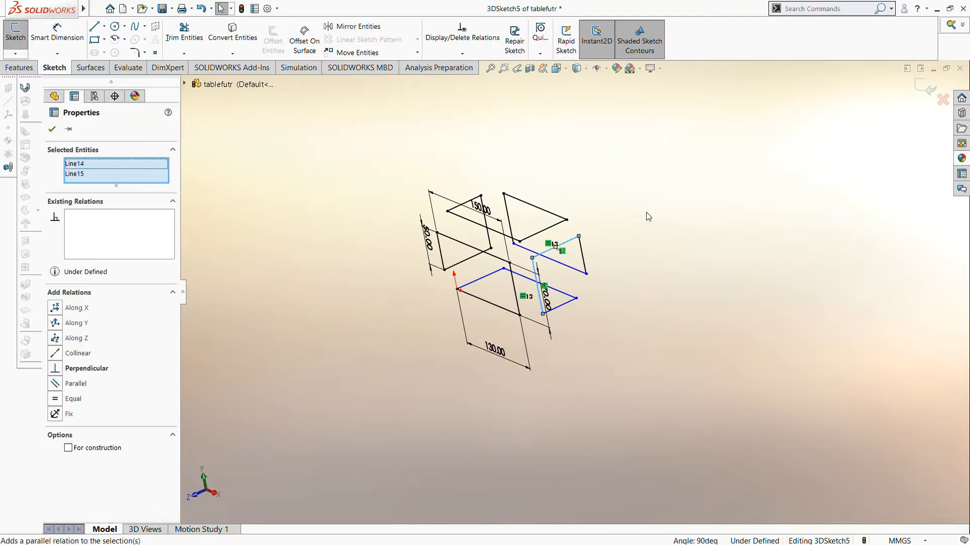
click(658, 214)
click(655, 260)
mouse_move(656, 267)
middle_down()
mouse_move(638, 320)
mouse_move(608, 341)
mouse_move(666, 342)
middle_up()
scroll(426, 275, up, 1)
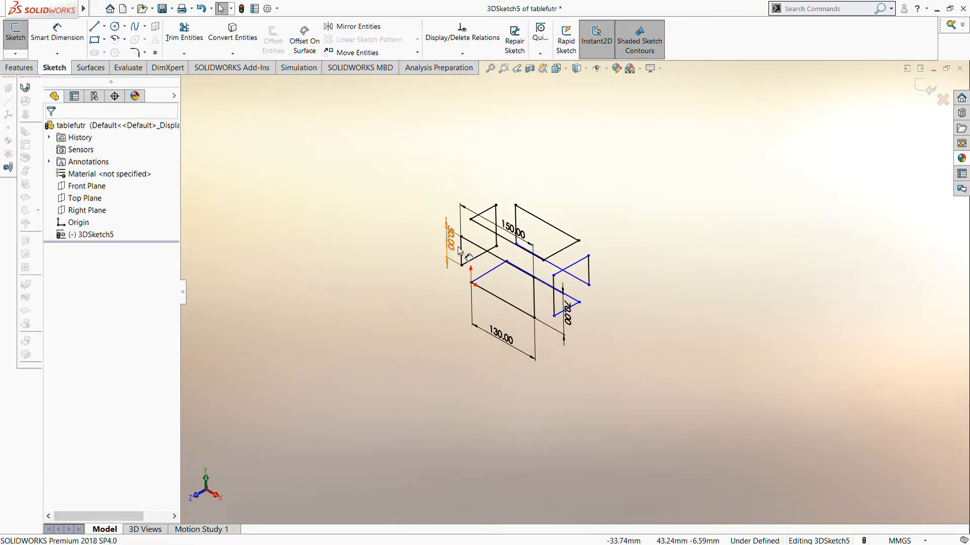
Add an equal-length relation directly between the 50 mm vertical line and the opposite side loop's lower Z line
click(461, 251)
ctrl+click(575, 305)
click(681, 272)
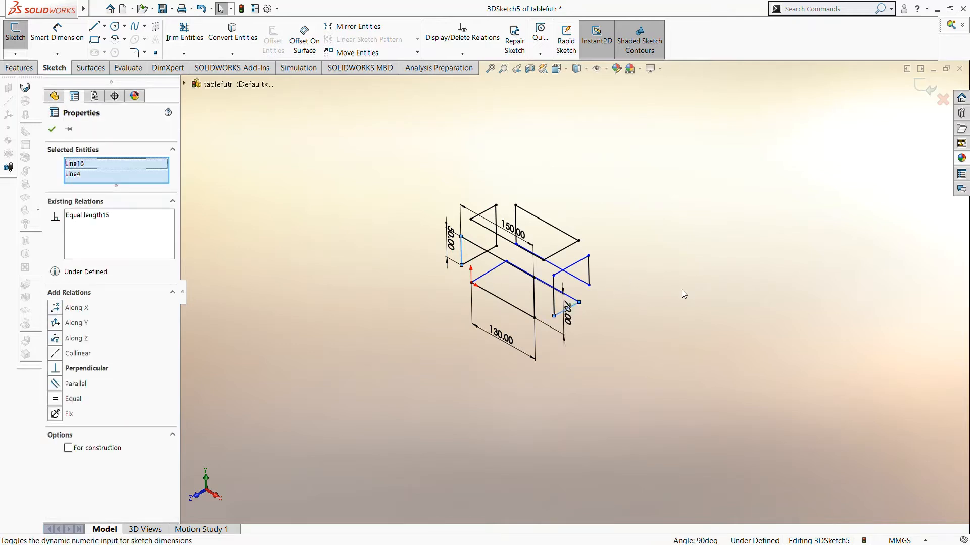
click(681, 292)
Add an equal-length relation between the opposite side loop's inner vertical line and the Z line starting at the origin
scroll(556, 316, down, 2)
click(556, 291)
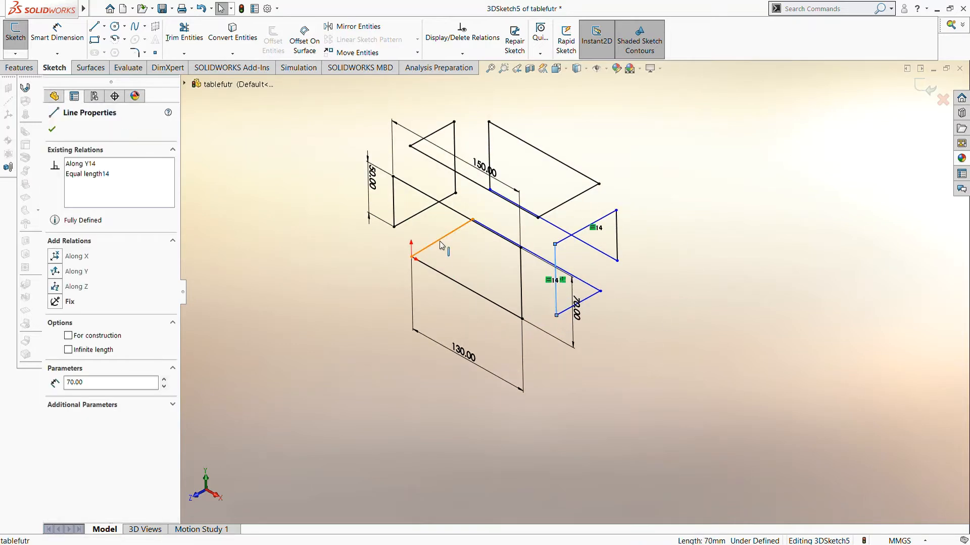
ctrl+click(440, 242)
click(640, 299)
click(642, 316)
mouse_move(646, 335)
middle_down()
mouse_move(582, 355)
mouse_move(732, 340)
mouse_move(690, 385)
mouse_move(697, 372)
mouse_move(626, 371)
middle_up()
Fillet all corners of the 3D sketch with a 15 mm radius, keeping constrained corners, and exit the sketch
click(137, 52)
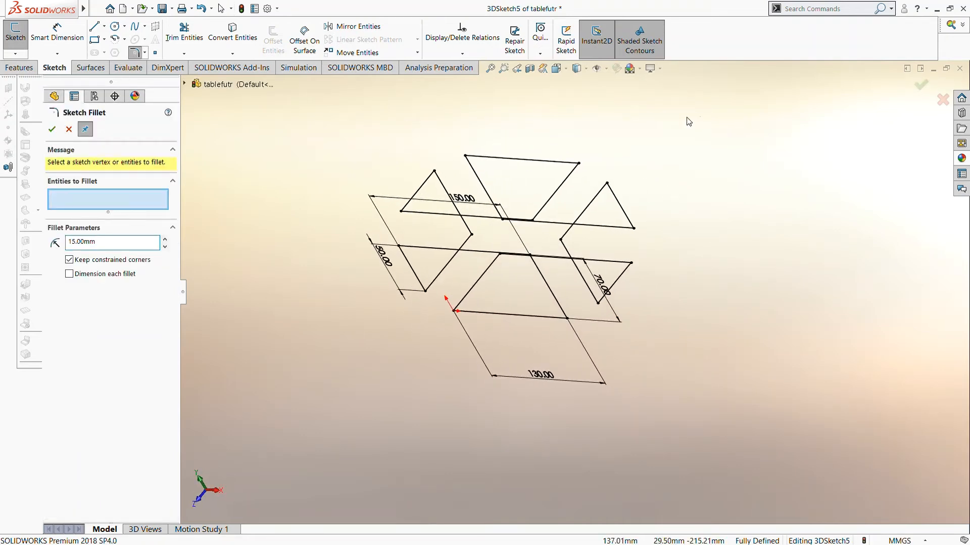
mouse_move(750, 116)
mouse_down()
mouse_move(331, 347)
mouse_move(320, 396)
mouse_up()
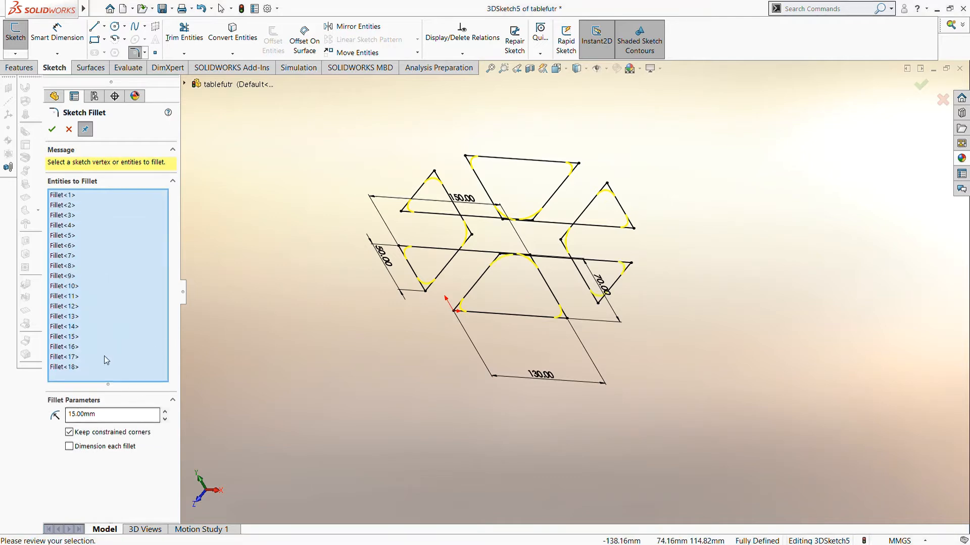
click(48, 132)
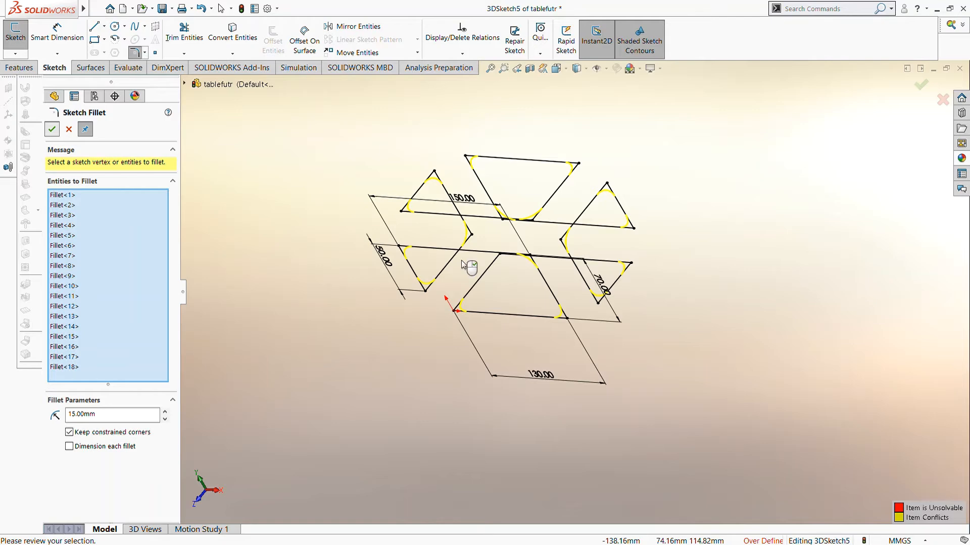
right_click(462, 263)
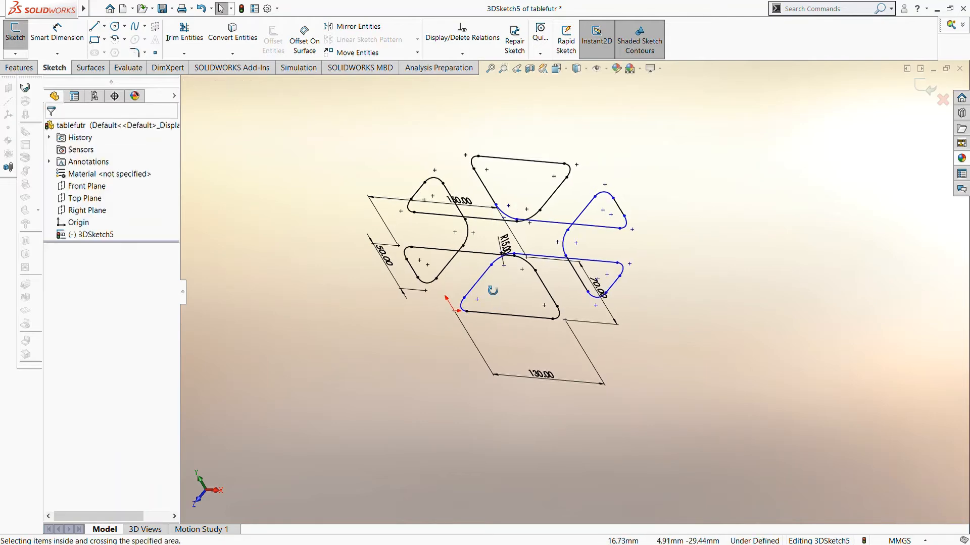
mouse_move(493, 290)
middle_down()
mouse_move(461, 320)
mouse_move(540, 283)
mouse_move(584, 309)
mouse_move(513, 319)
mouse_move(520, 313)
middle_up()
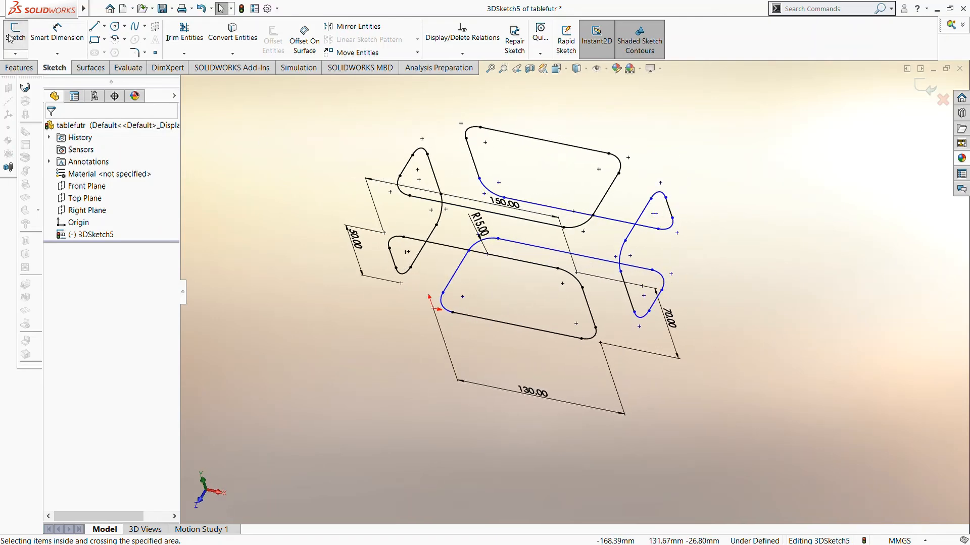
click(11, 35)
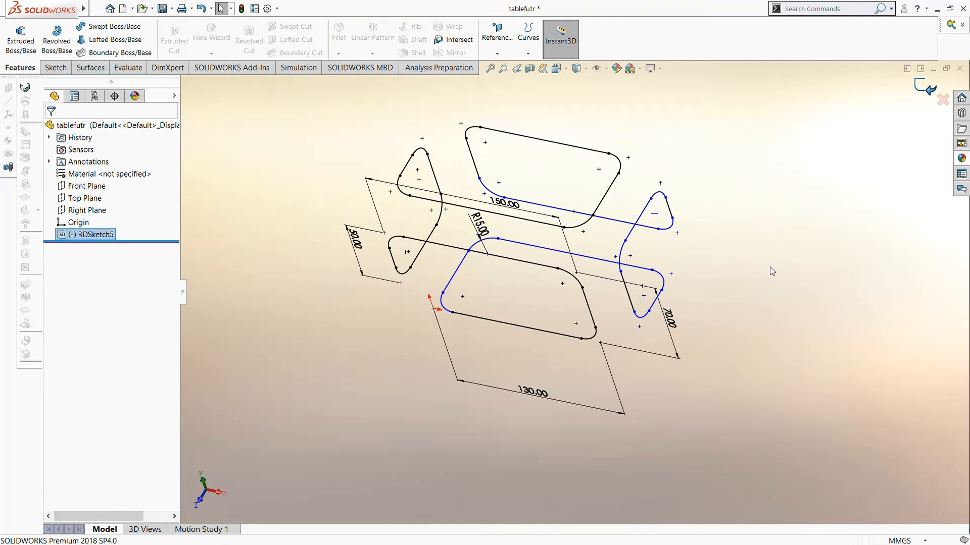
Create a reference plane from the Front Plane through a point on the 3D sketch
click(501, 70)
mouse_move(642, 218)
middle_down()
mouse_move(729, 238)
mouse_move(679, 217)
middle_up()
click(241, 85)
click(230, 145)
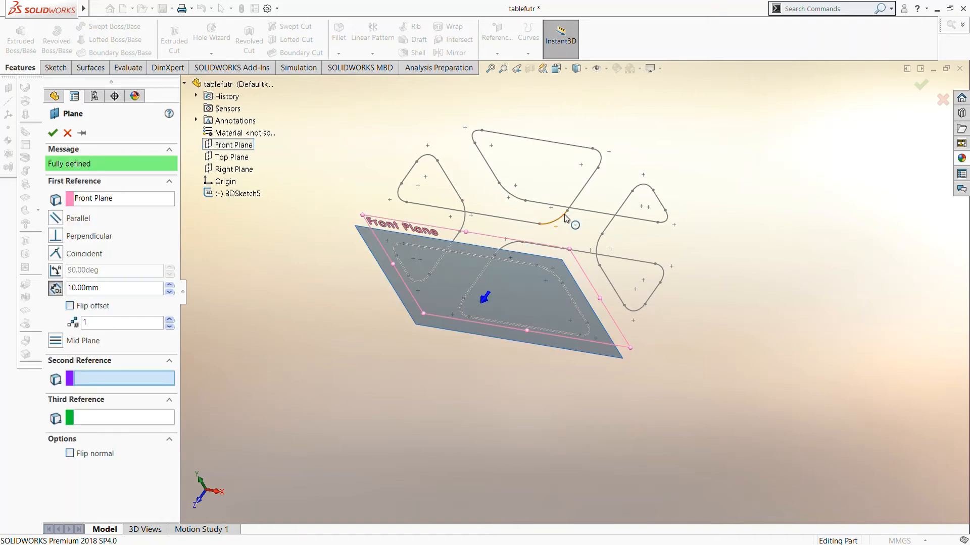
click(566, 211)
click(55, 132)
Sketch a center rectangle about 18 mm by 18 mm on the new plane, centred on the side loop's upper Z line
mouse_move(317, 183)
middle_down()
mouse_move(325, 175)
mouse_move(314, 131)
middle_up()
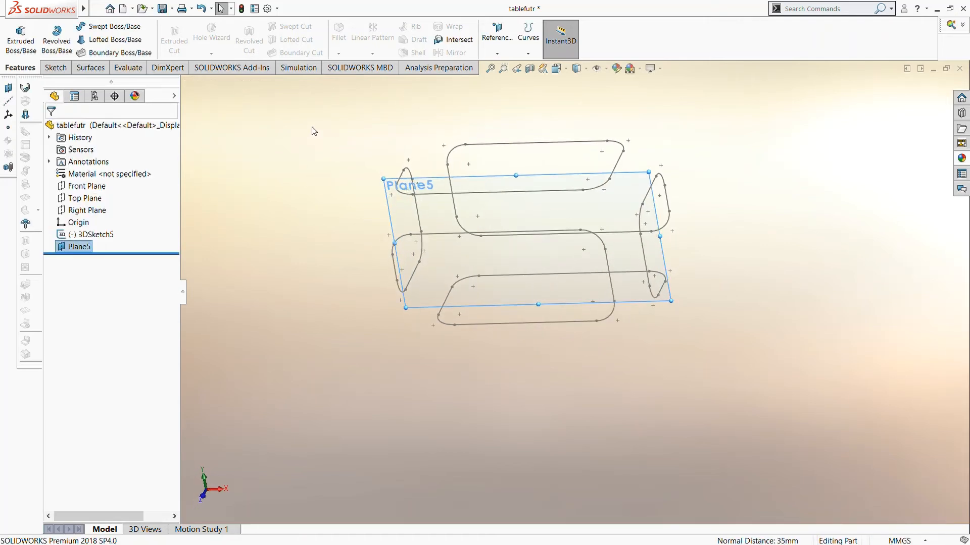
click(56, 68)
click(17, 36)
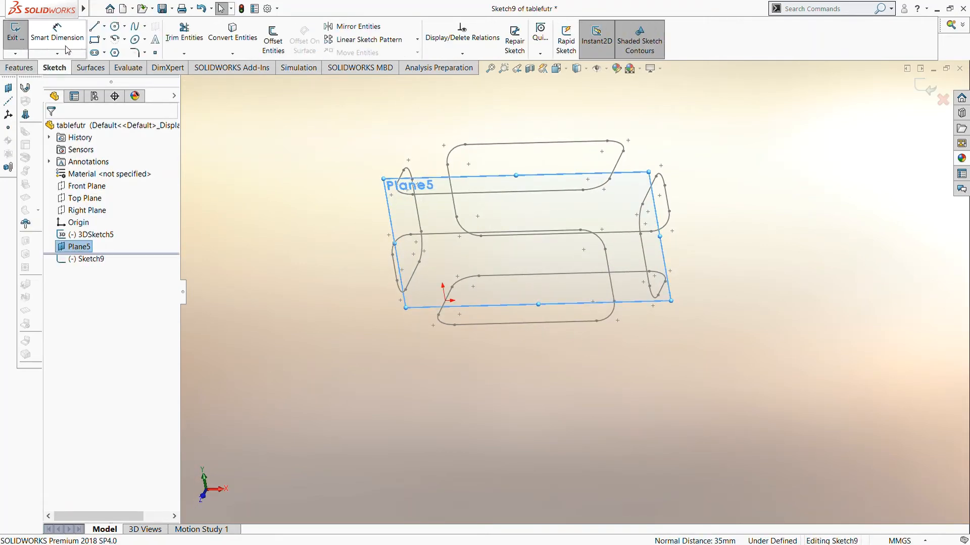
click(95, 39)
scroll(635, 210, down, 2)
click(635, 208)
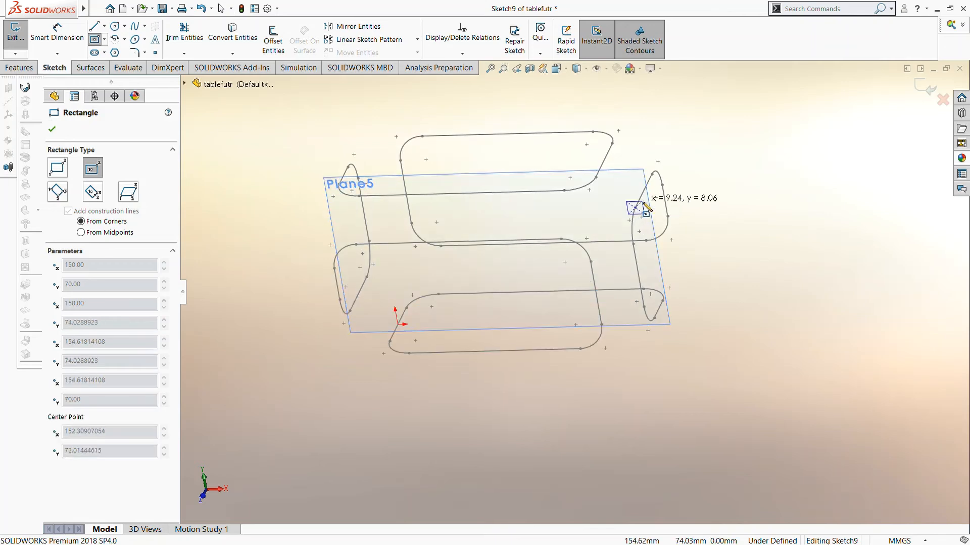
click(649, 197)
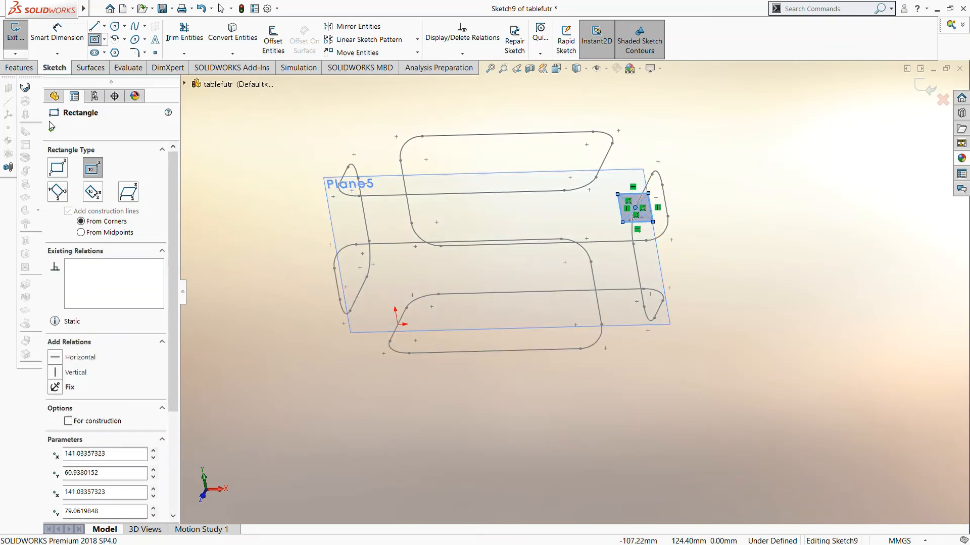
key(Escape)
Fillet two diagonally opposite corners of the square profile with a 6 mm radius, keeping constrained corners, and exit the sketch
click(138, 53)
scroll(543, 177, down, 2)
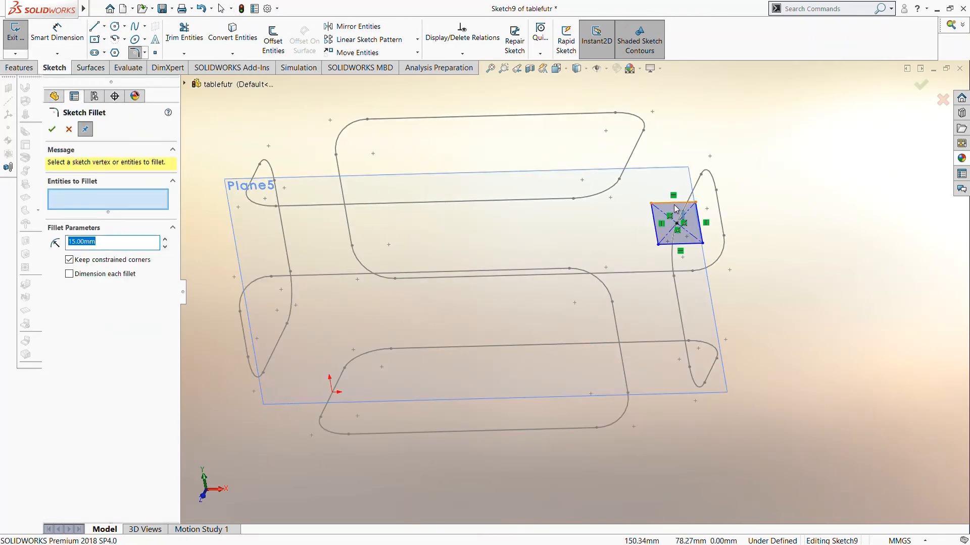
click(652, 220)
click(696, 228)
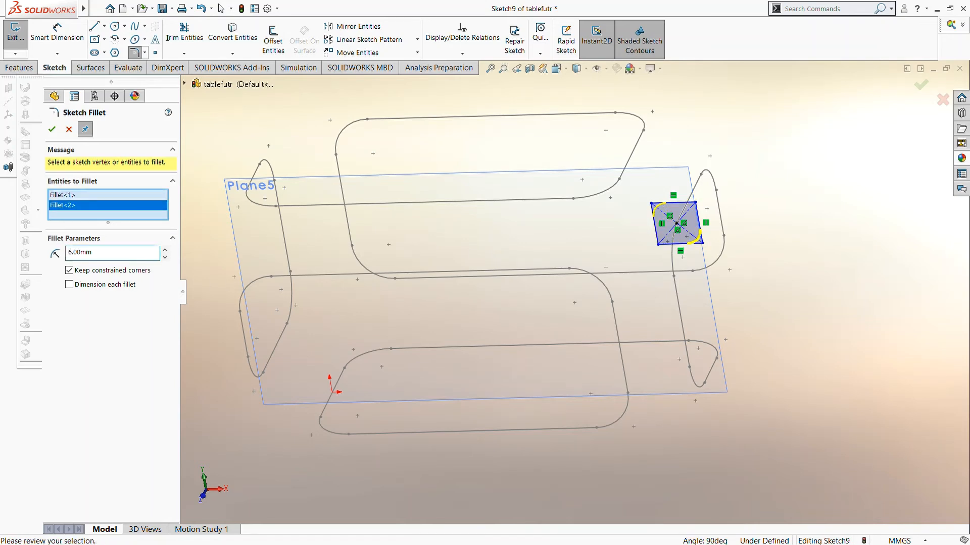
click(51, 130)
click(15, 32)
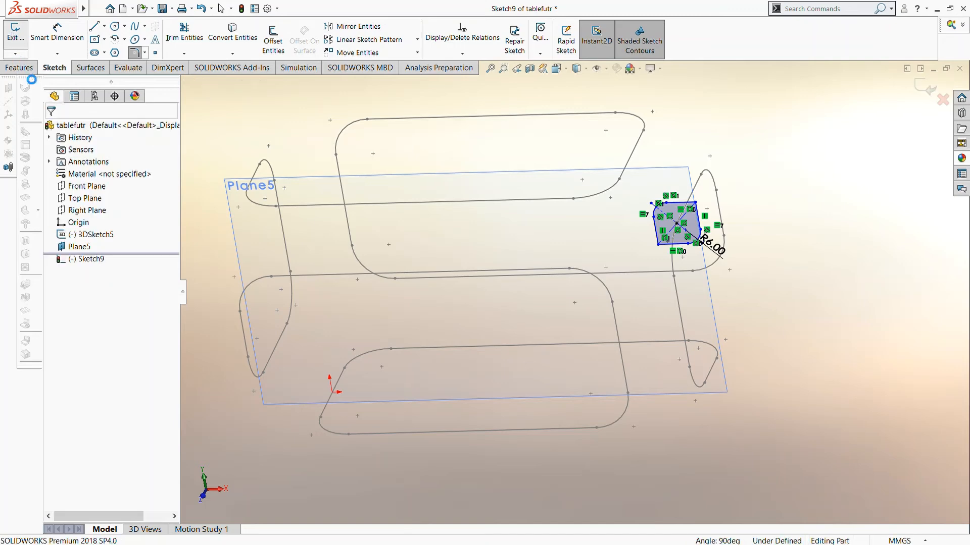
Sweep the filleted square profile along the closed 3D sketch path to form the solid table frame
click(88, 29)
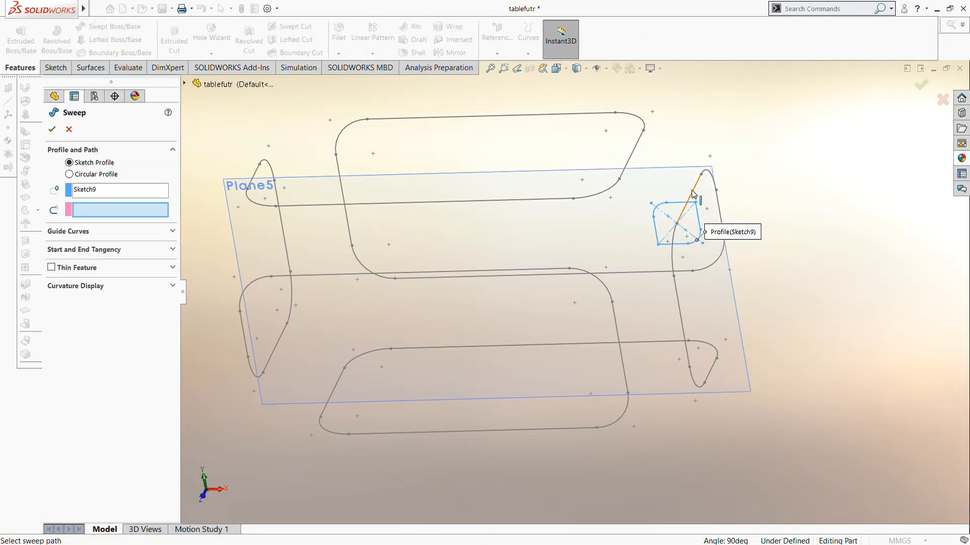
click(693, 194)
click(53, 129)
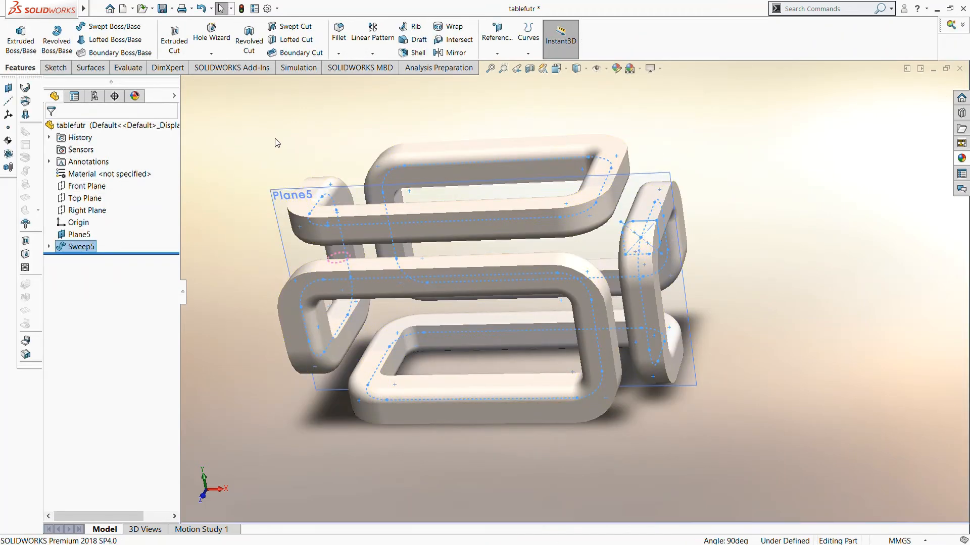
Sketch a corner rectangle about 210 mm by 122 mm on the frame's top face, extending past the frame all around, and exit the sketch
middle_drag(324, 213, 313, 256)
middle_drag(270, 204, 205, 174)
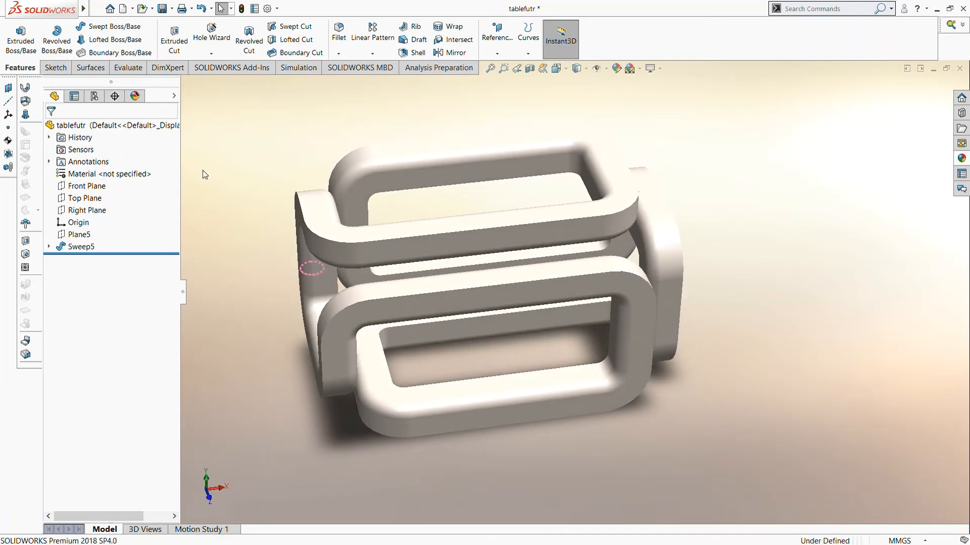
click(57, 70)
click(12, 32)
click(374, 234)
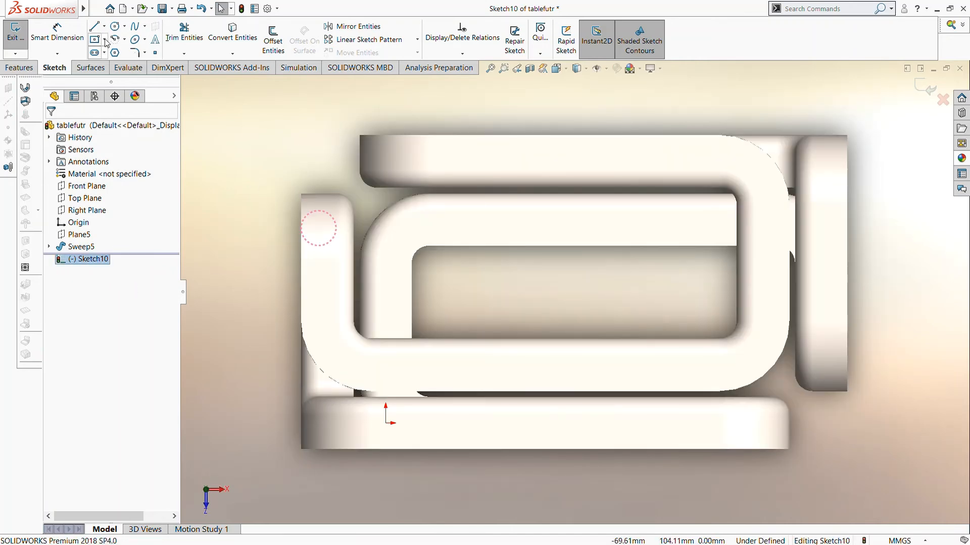
click(103, 41)
click(287, 121)
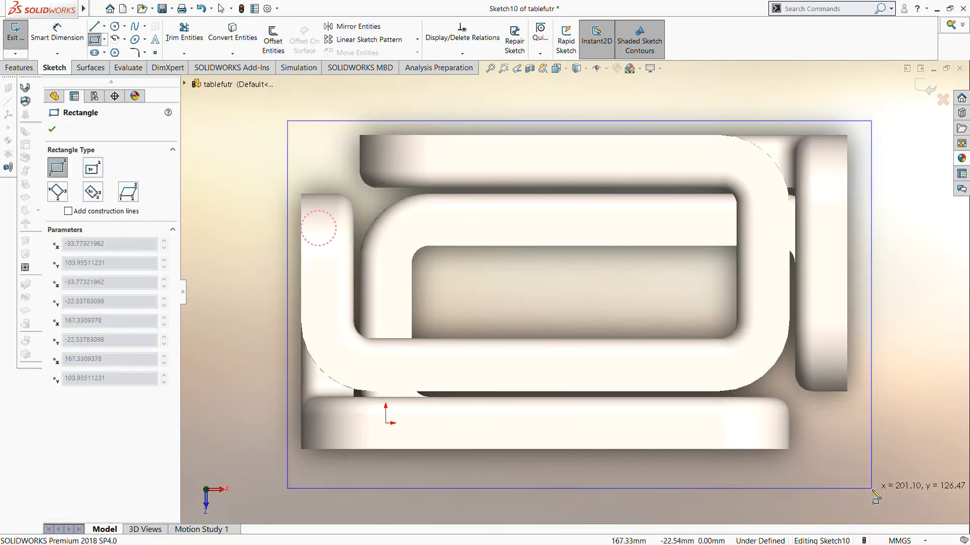
click(882, 470)
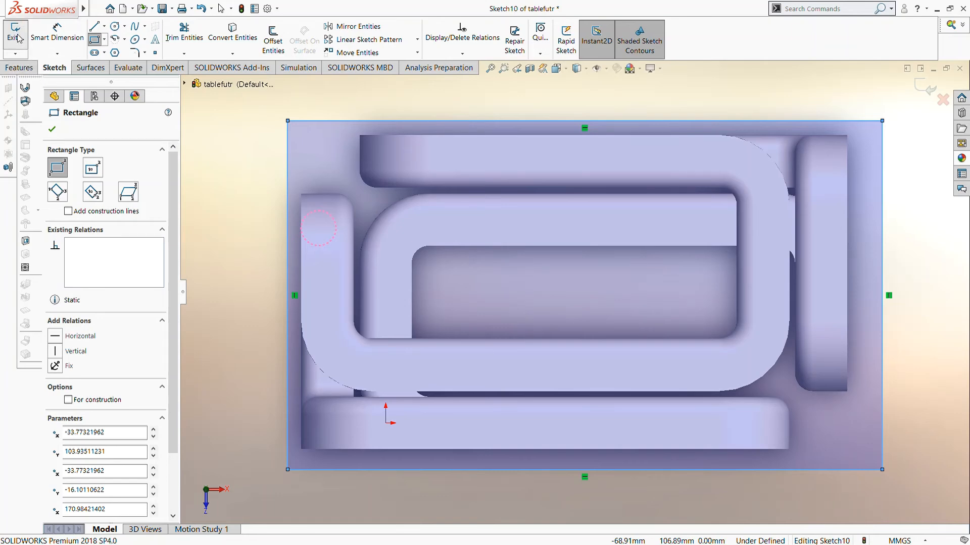
click(52, 129)
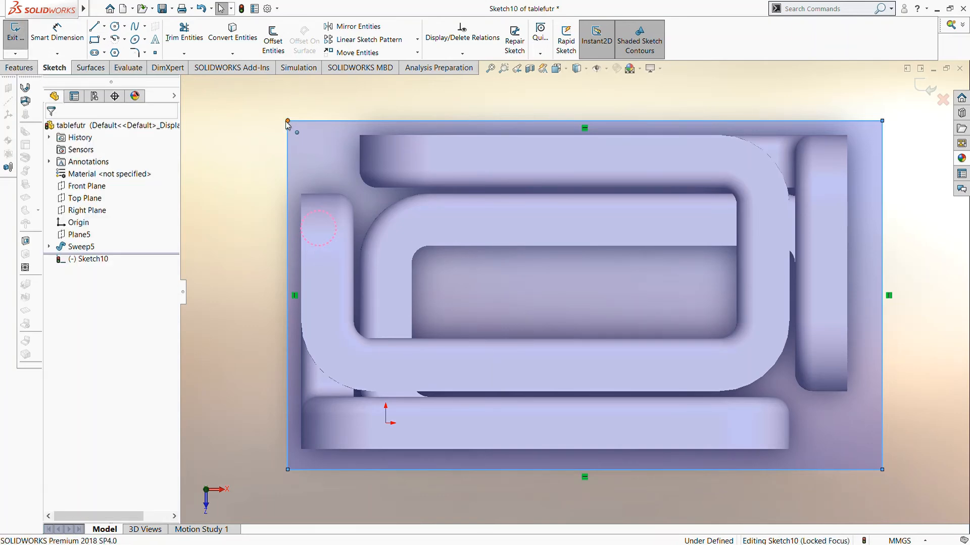
drag(288, 122, 273, 114)
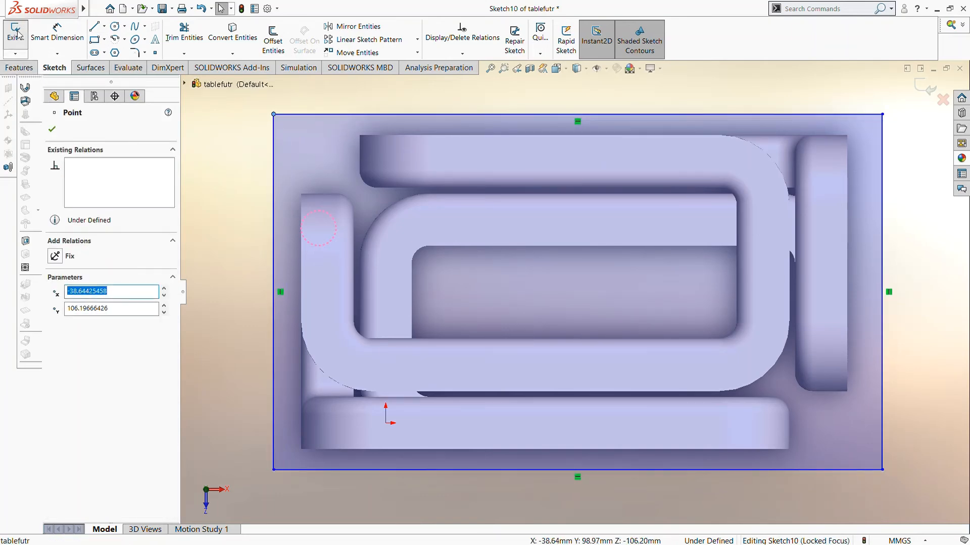
click(17, 34)
Extrude the rectangle 5 mm as a merged tabletop with a 20-degree inward draft
click(19, 67)
click(21, 38)
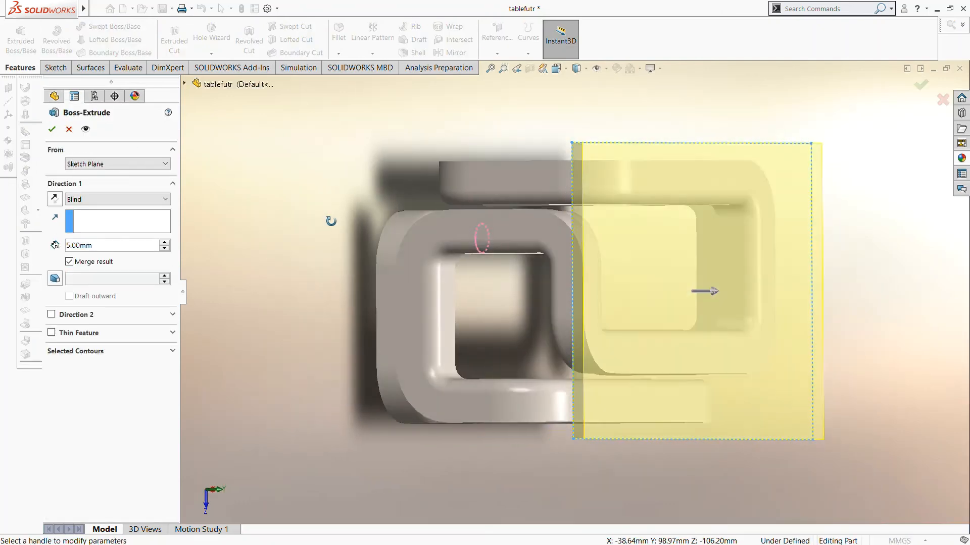
click(54, 279)
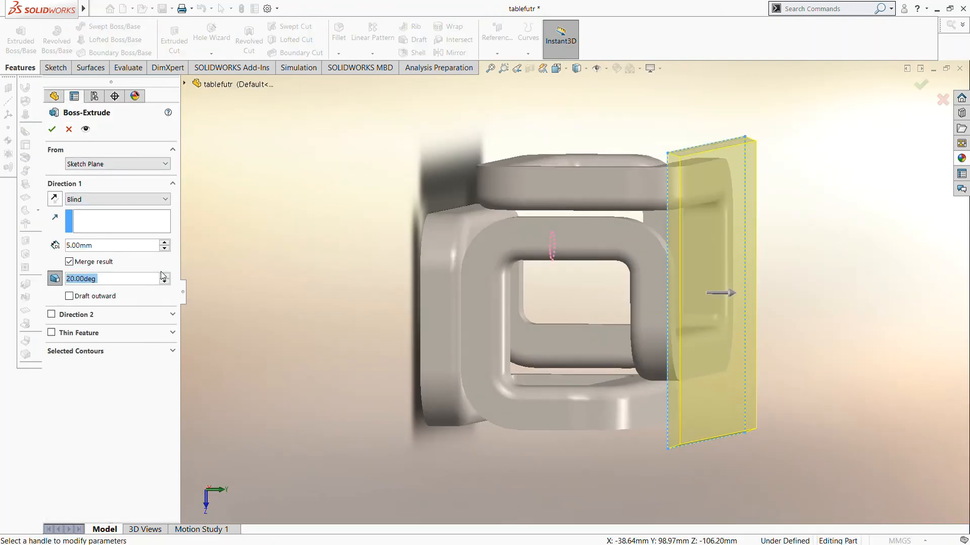
click(52, 130)
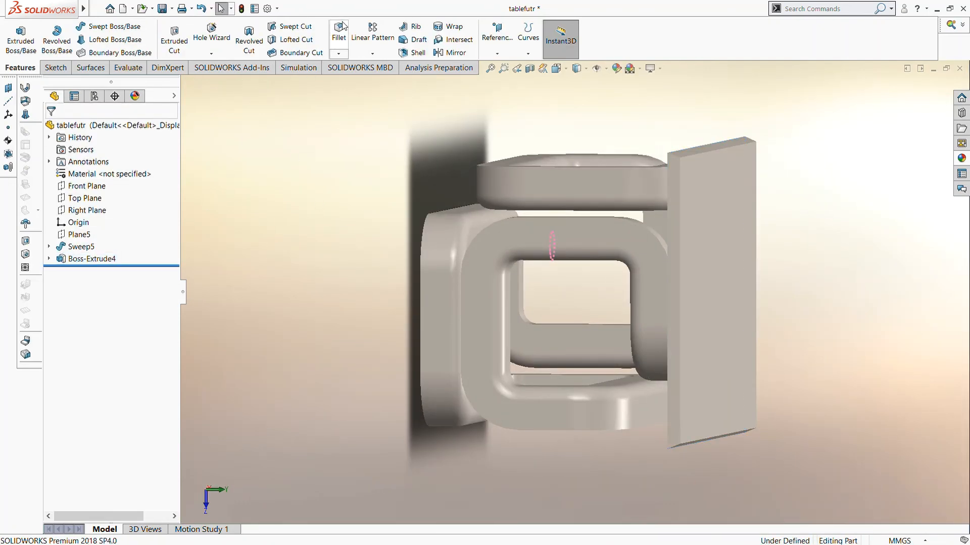
Fillet the edges of the tabletop's upper face with a 10 mm radius
click(339, 33)
click(719, 235)
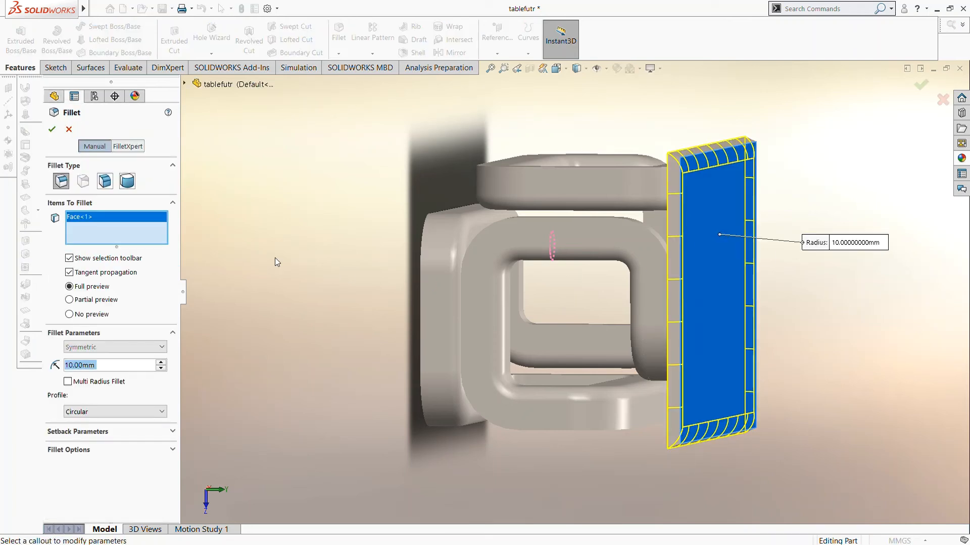
click(51, 130)
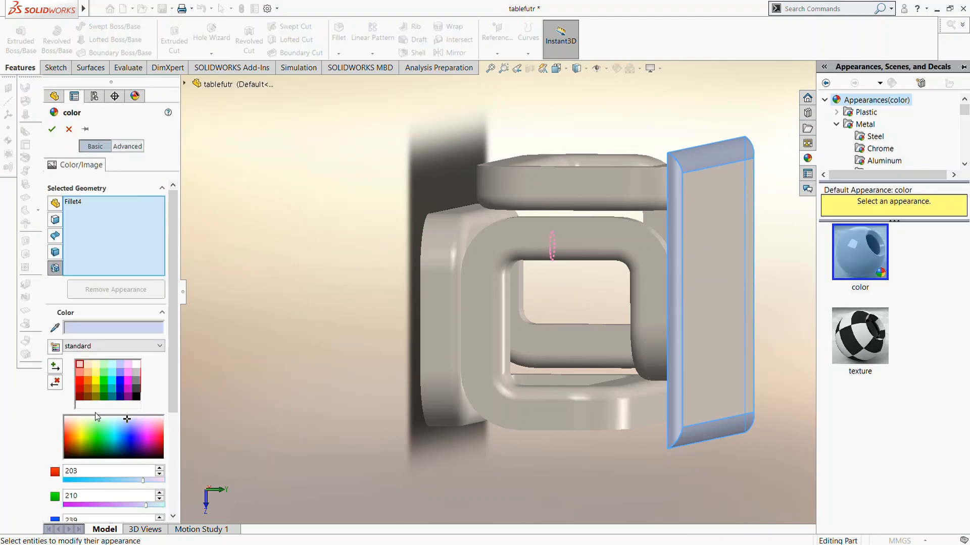
Colour the tabletop's edge fillet a pale, slightly greenish tint
click(151, 424)
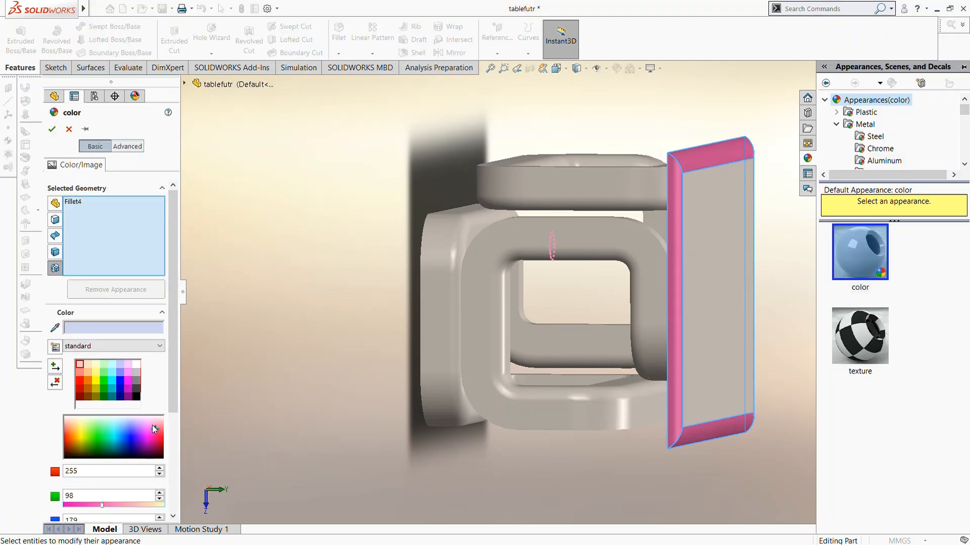
click(80, 419)
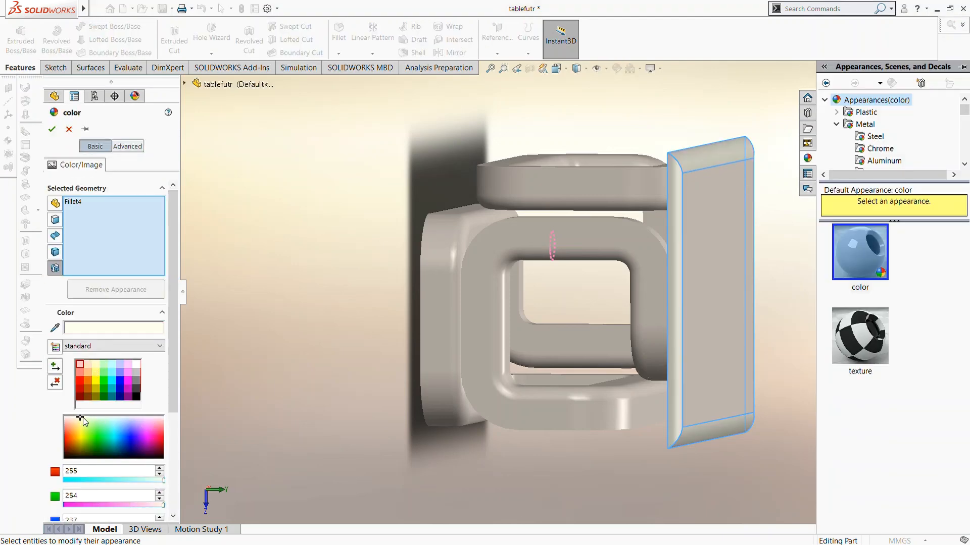
click(53, 129)
Apply a gloss glass appearance to the tabletop's upper face
middle_drag(732, 298, 935, 221)
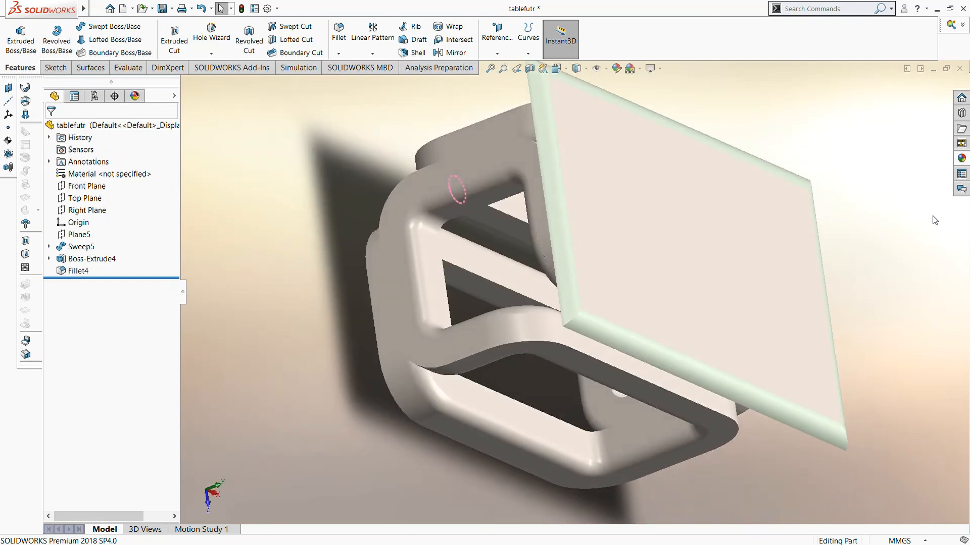
click(960, 159)
scroll(865, 136, down, 8)
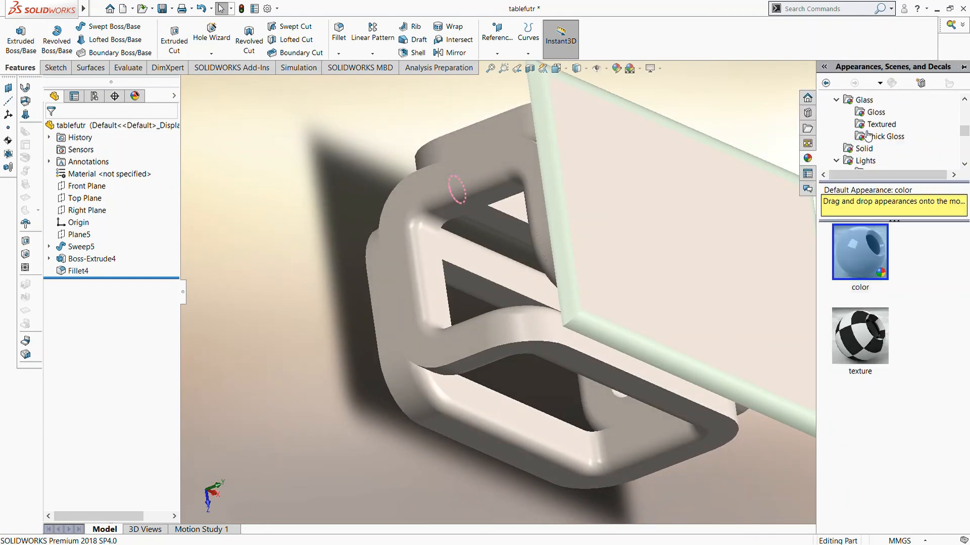
click(872, 104)
drag(860, 258, 657, 259)
Set the isometric view orientation and inspect the whole table with its transparent top
middle_drag(873, 254, 781, 194)
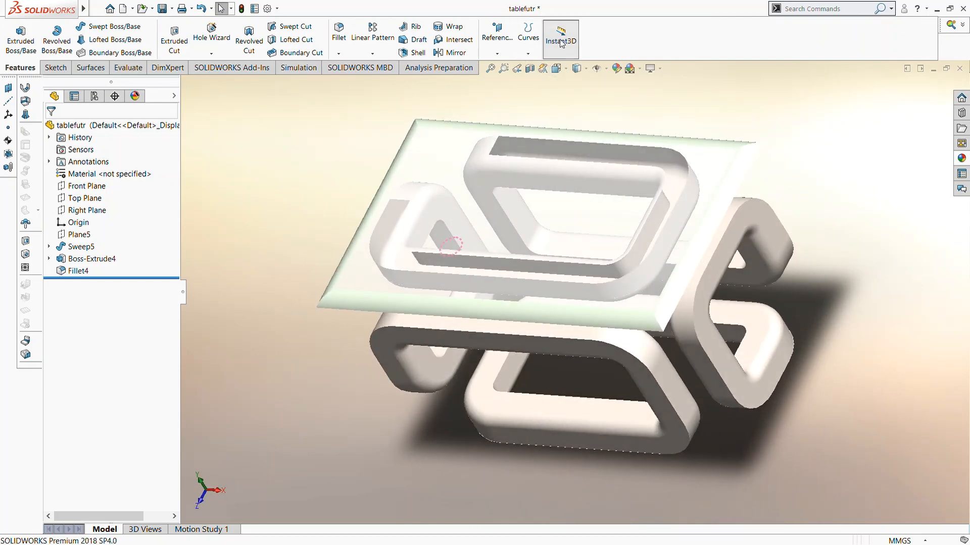
key(space)
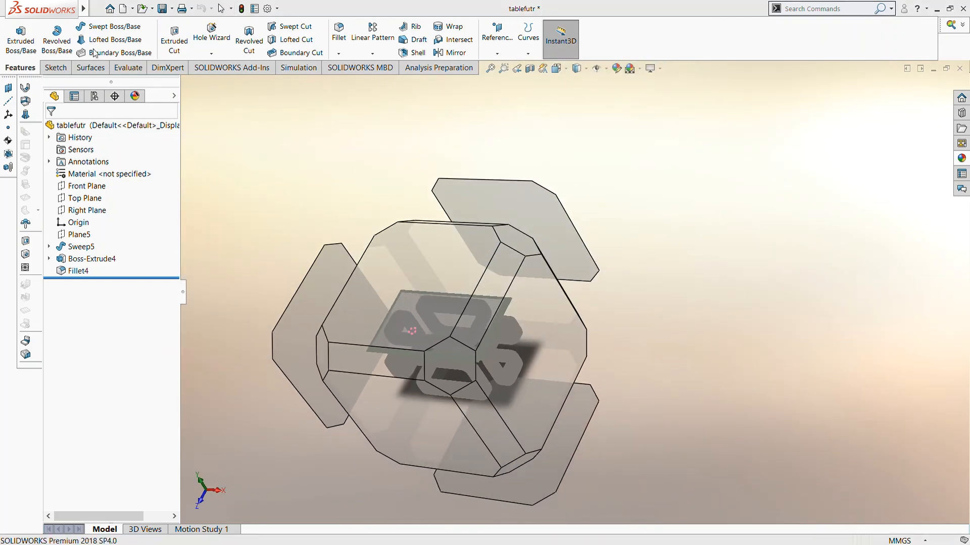
click(107, 41)
scroll(622, 267, up, 1)
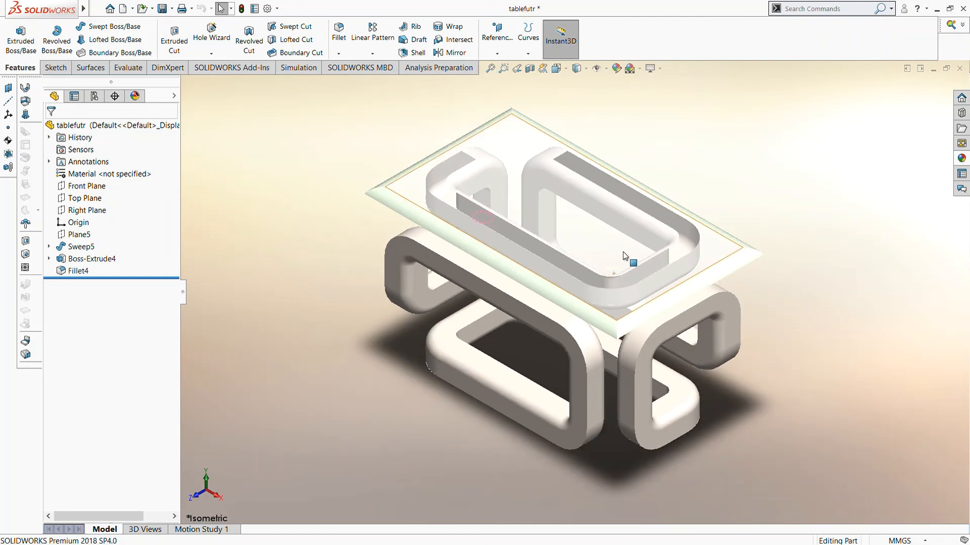
scroll(625, 253, down, 1)
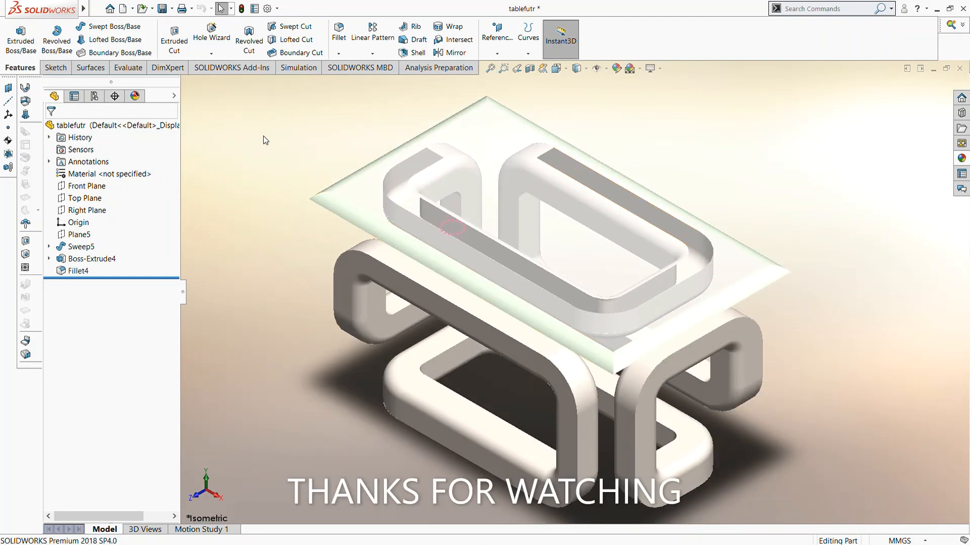